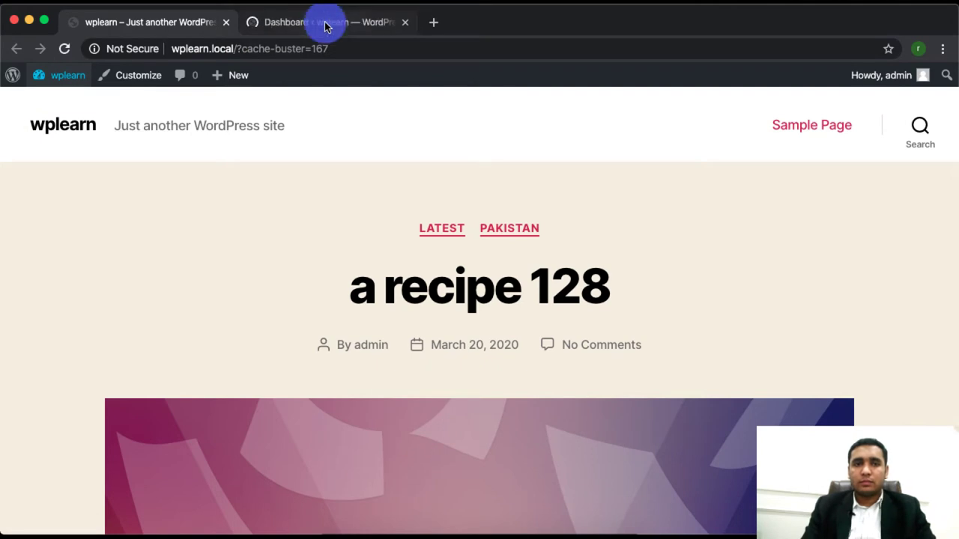
# Place the admin dashboard's browser tab before the site's tab and open the list of all pages.
pyautogui.moveTo(325, 23); pyautogui.dragTo(182, 23)
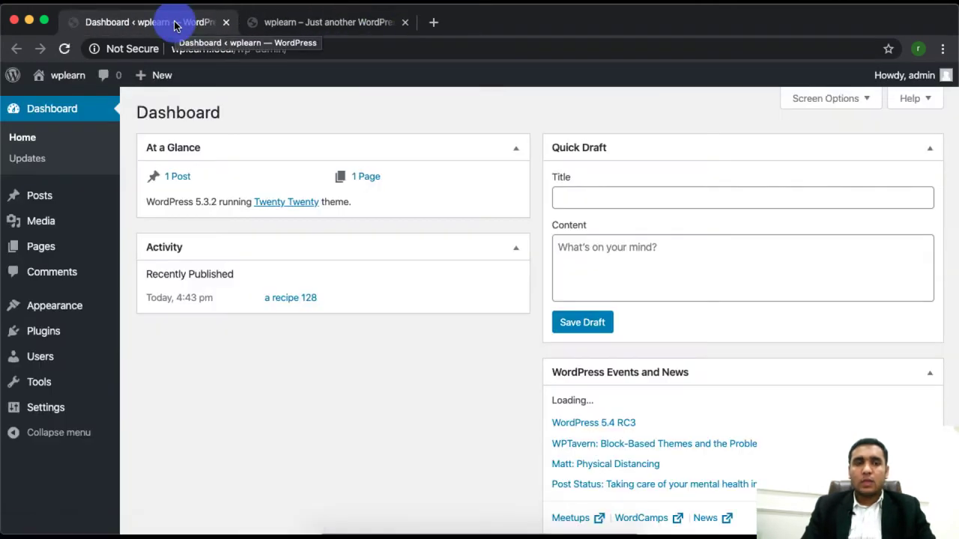
pyautogui.moveTo(30, 248)
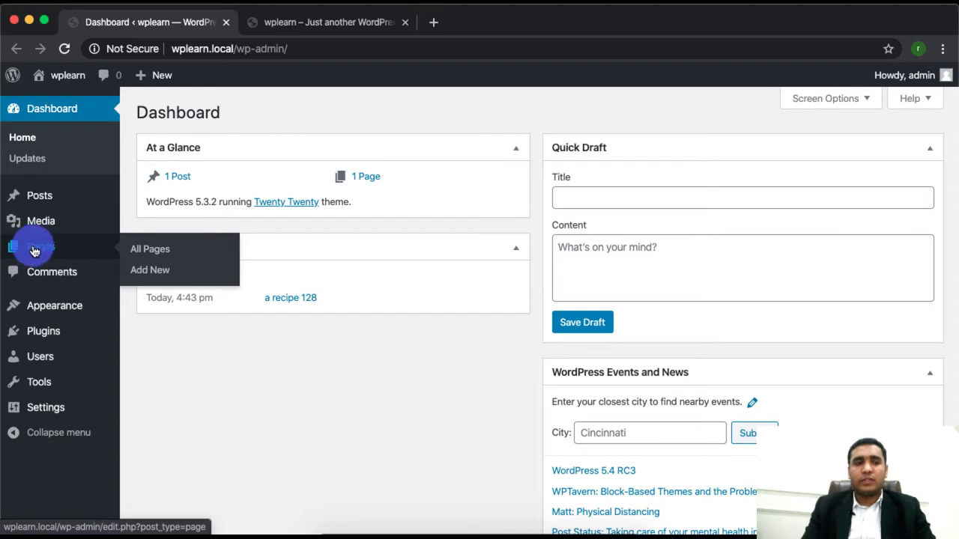
pyautogui.click(34, 251)
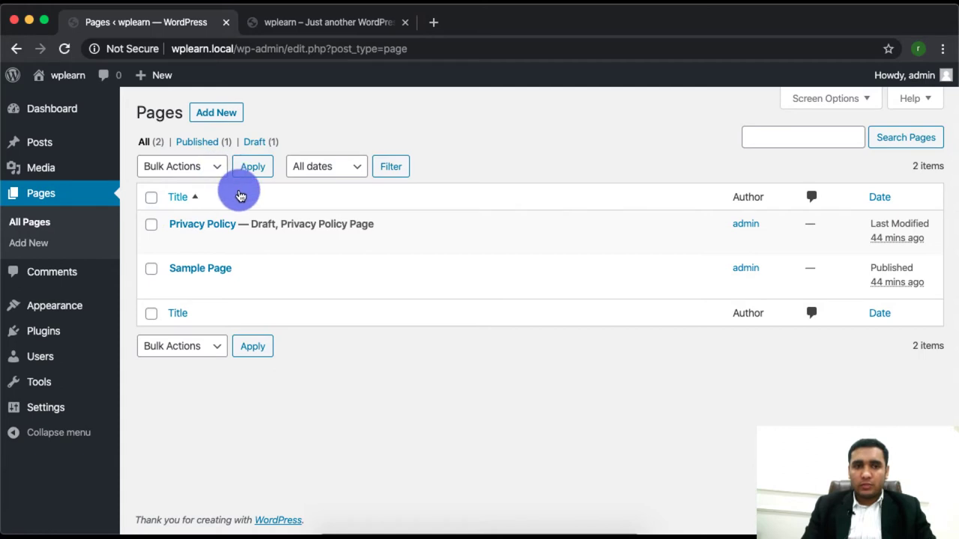
# Compare the admin's Pages list and Posts options with the blog post content on the site's front page.
pyautogui.moveTo(71, 152)
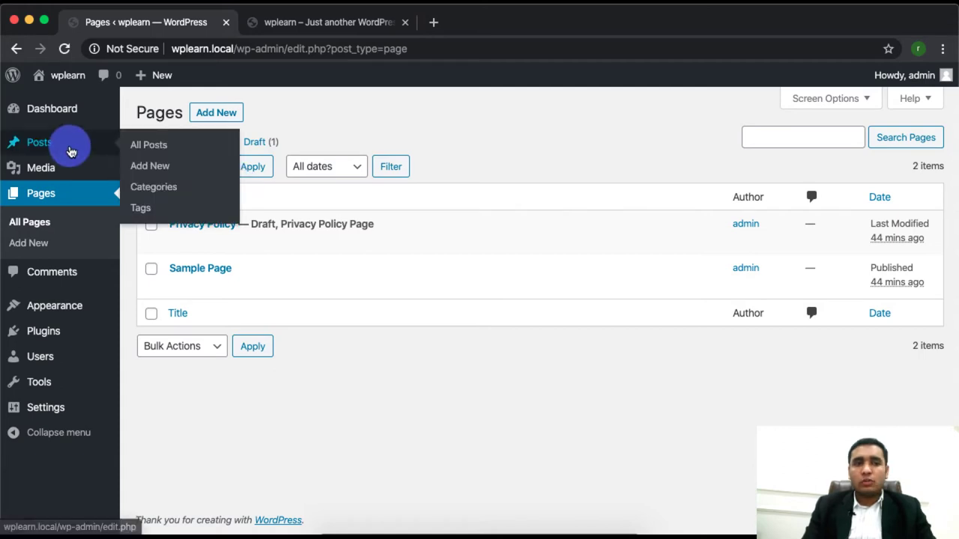
pyautogui.click(314, 26)
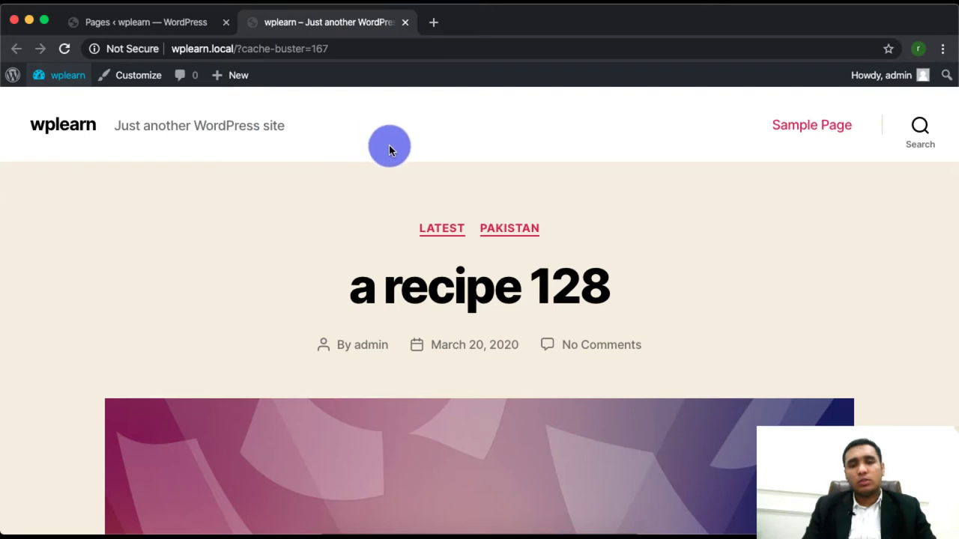
pyautogui.click(141, 23)
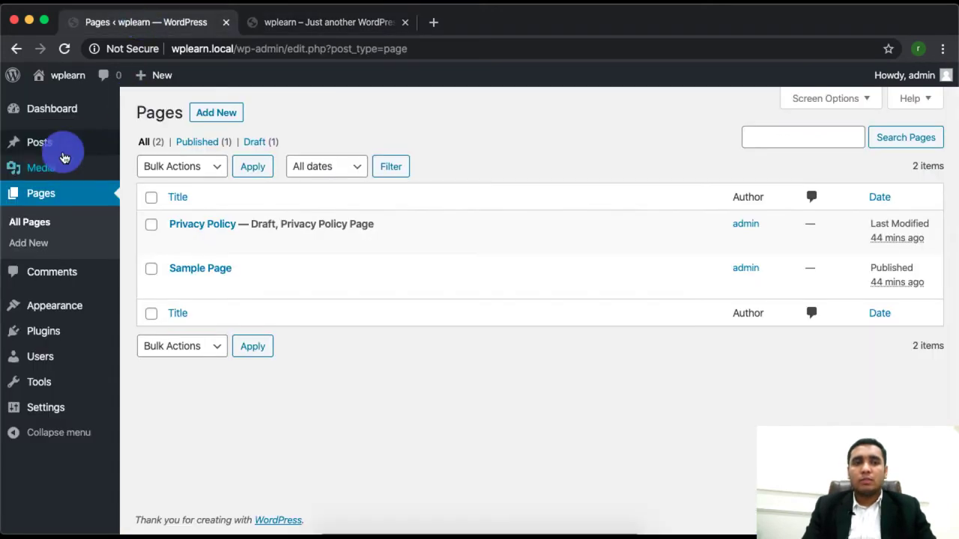
pyautogui.moveTo(47, 146)
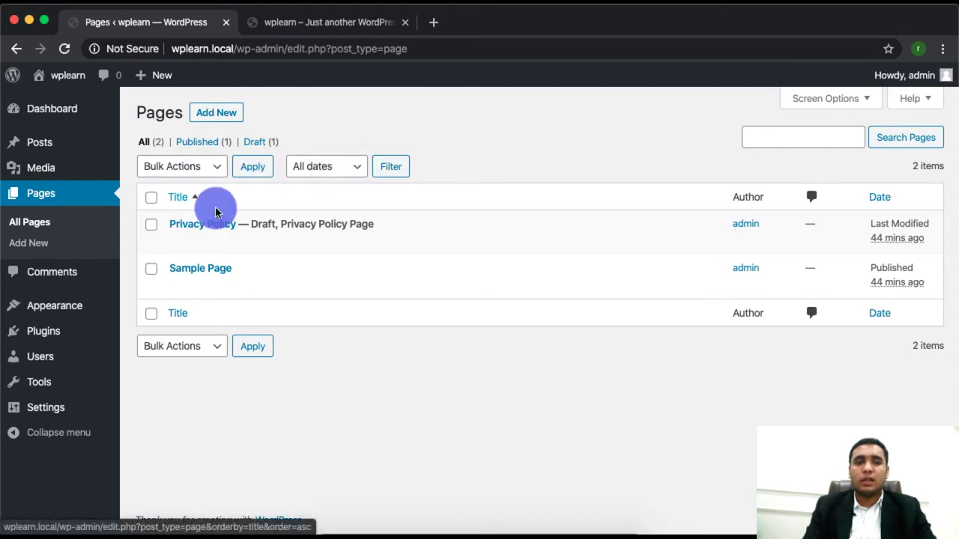
pyautogui.click(310, 26)
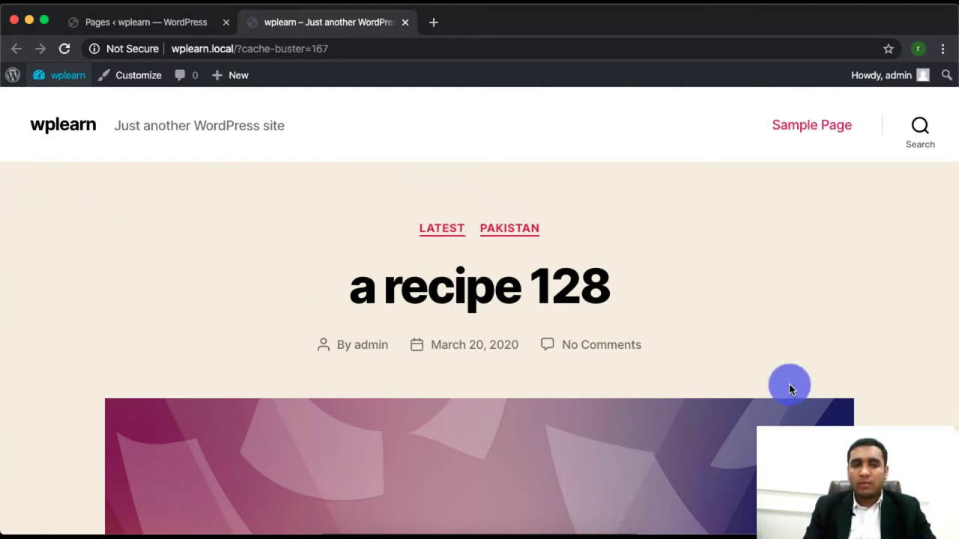
pyautogui.scroll(-4, 525, 447)
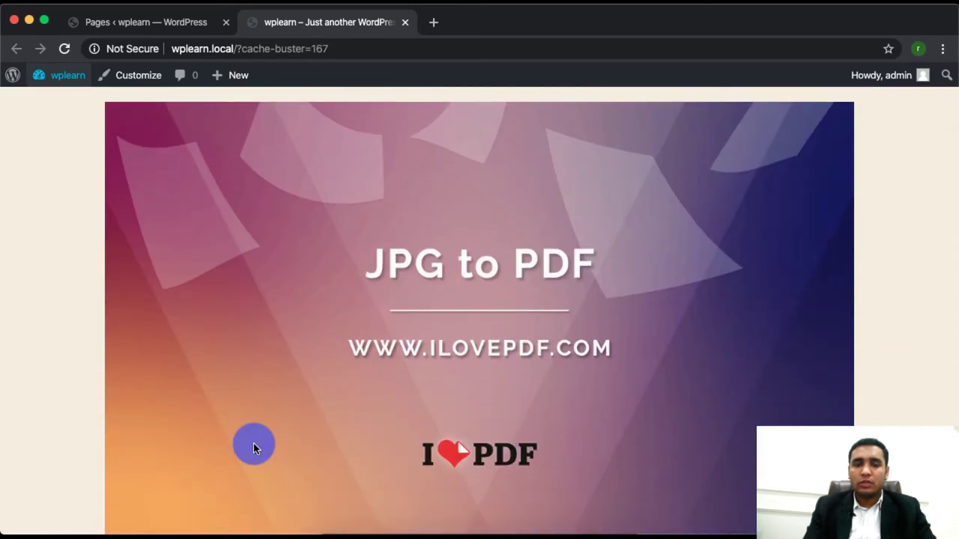
pyautogui.scroll(-3, 537, 466)
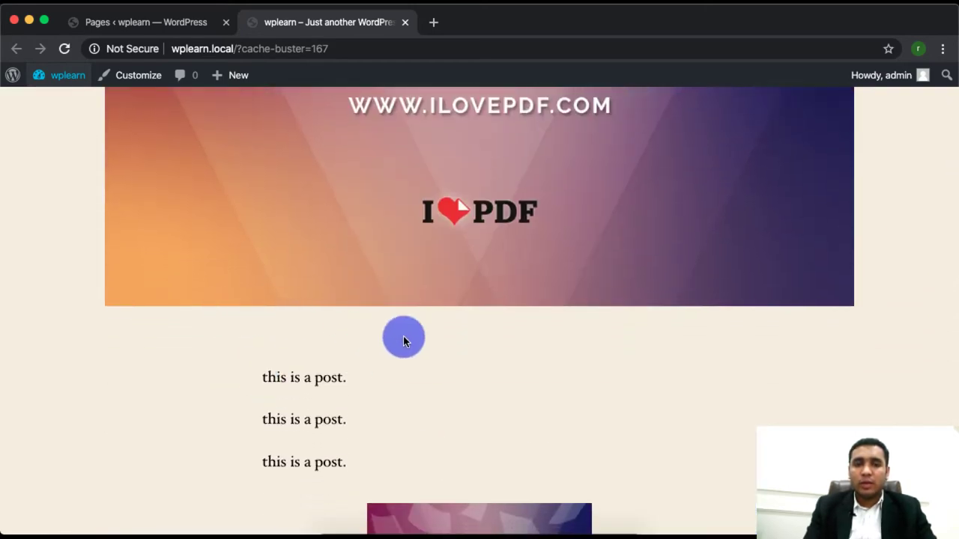
# Start a new page in the admin area and title it Home.
pyautogui.click(178, 26)
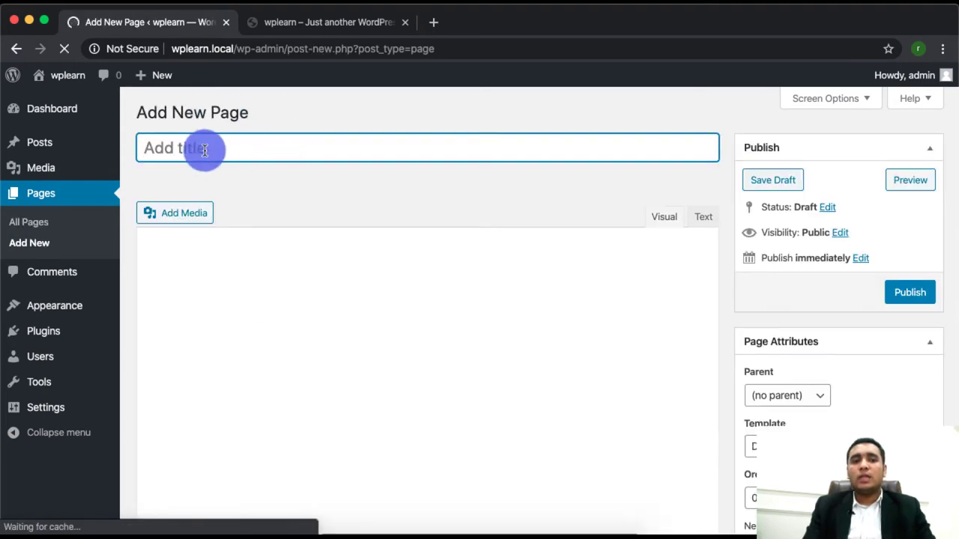
pyautogui.click(204, 150)
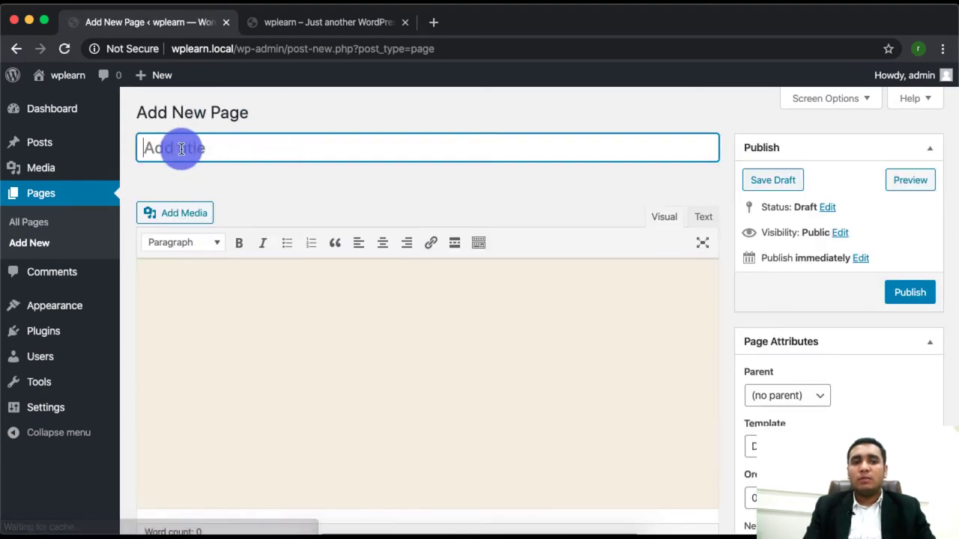
pyautogui.write('a')
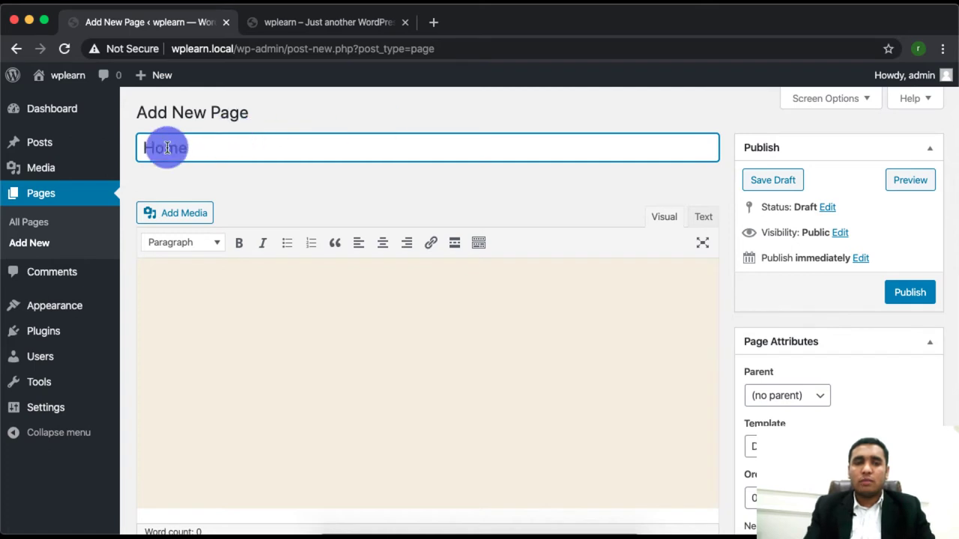
# Review the Home page's attributes, including the available parent pages, and look over the permalink and editor area.
pyautogui.scroll(-3, 664, 313)
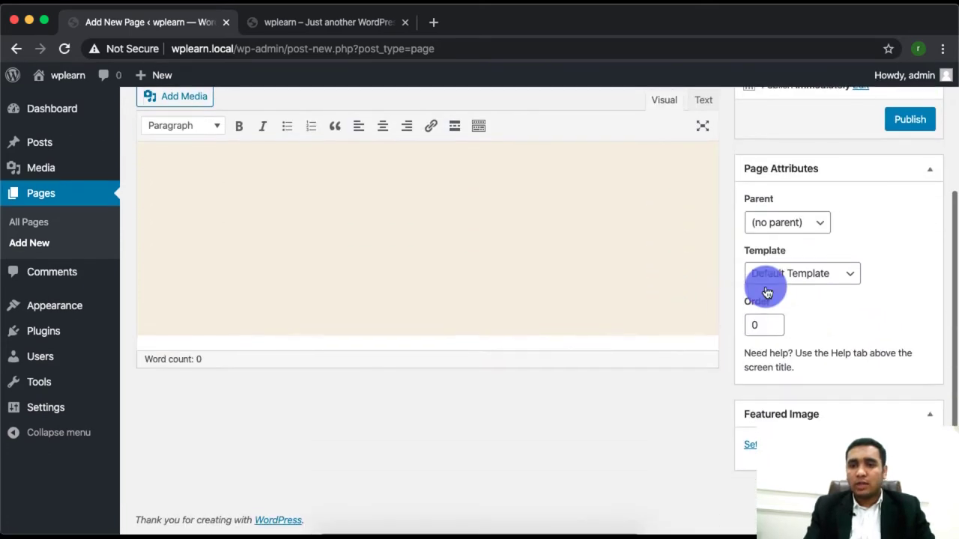
pyautogui.click(802, 225)
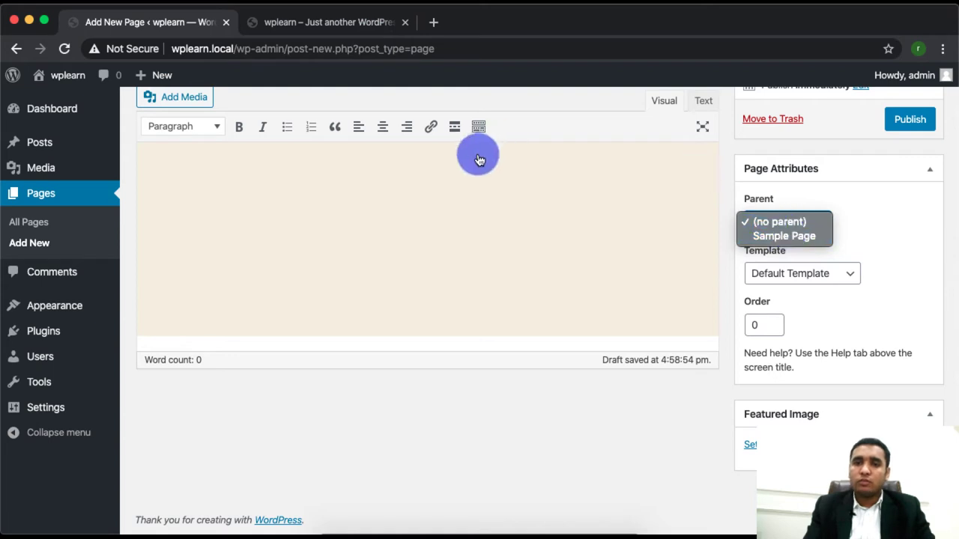
pyautogui.click(865, 253)
pyautogui.scroll(3, 764, 217)
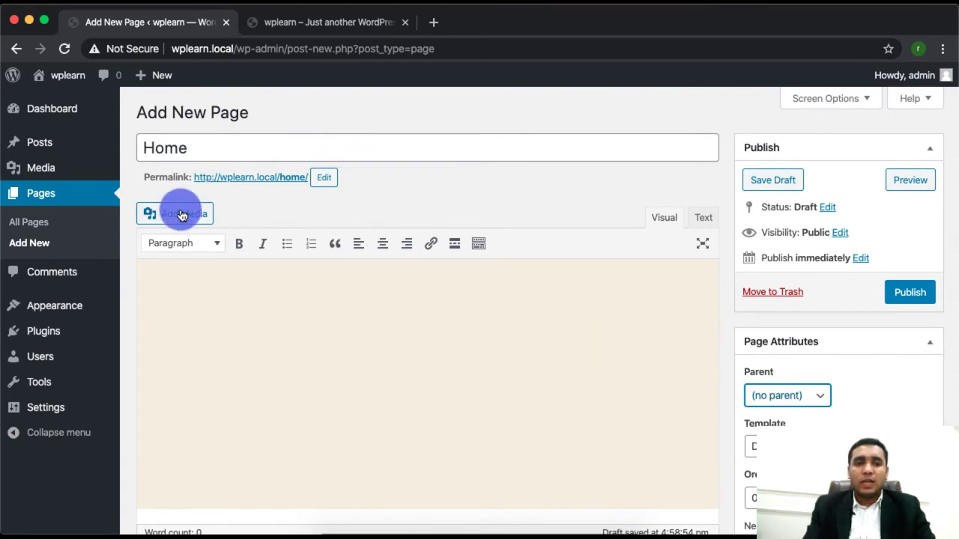
pyautogui.scroll(-3, 309, 400)
pyautogui.scroll(3, 310, 400)
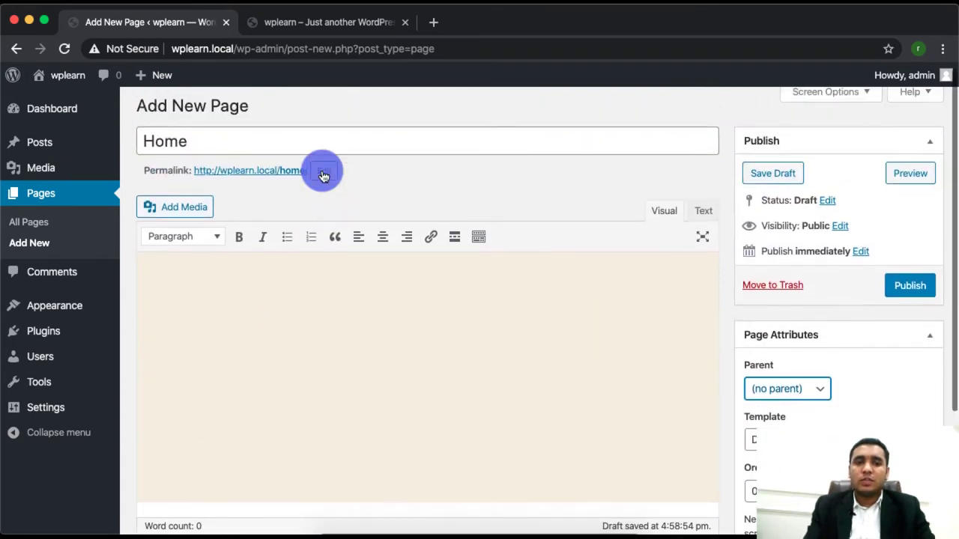
pyautogui.scroll(1, 324, 175)
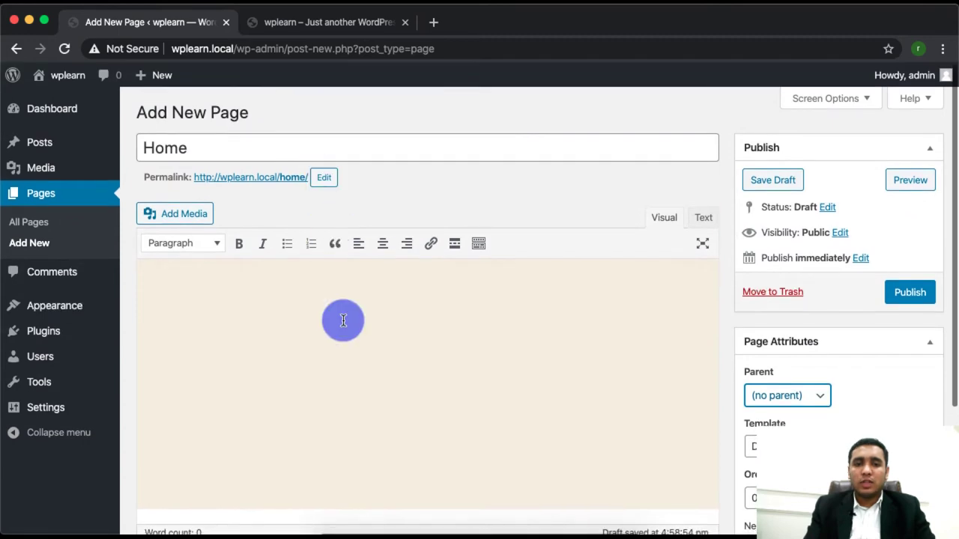
# Check the site's front page, return to the Home page draft and publish it.
pyautogui.click(323, 23)
pyautogui.scroll(10, 385, 243)
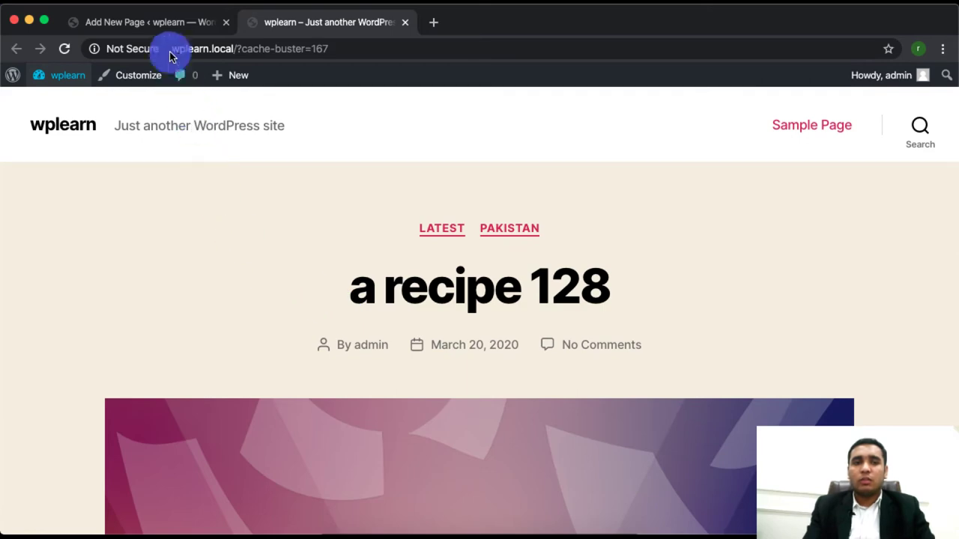
pyautogui.click(175, 24)
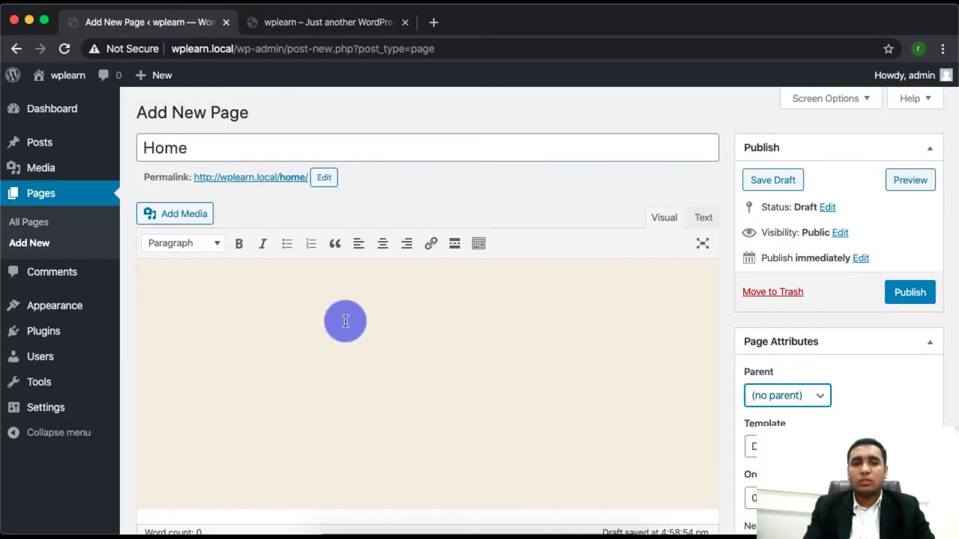
pyautogui.click(324, 22)
pyautogui.click(130, 25)
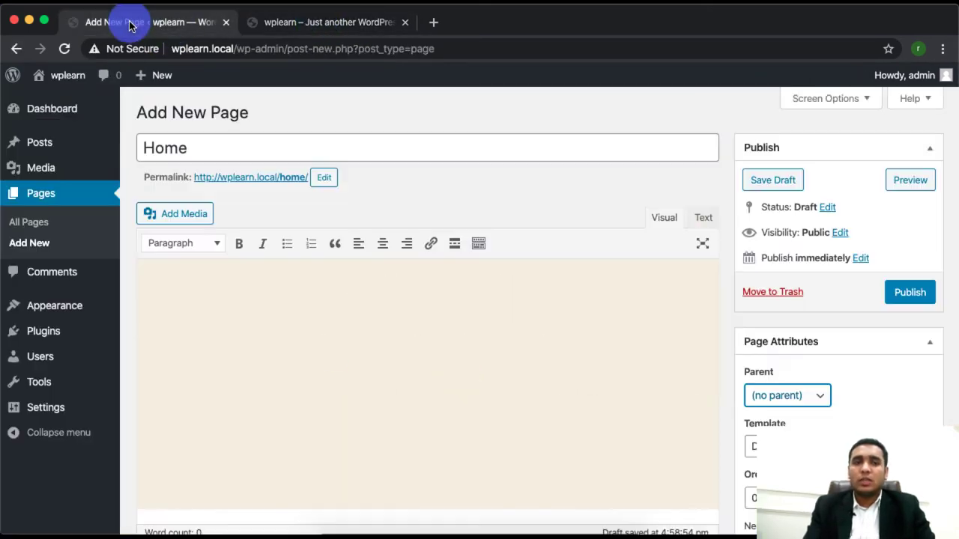
pyautogui.click(930, 296)
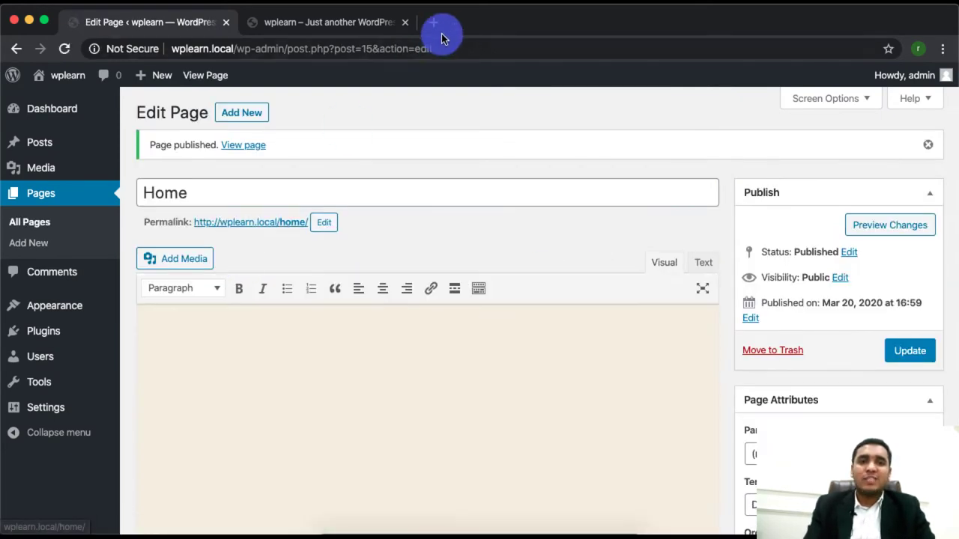
# Search Google for "wordpress page builder" in a new browser tab and look through the results.
pyautogui.click(436, 23)
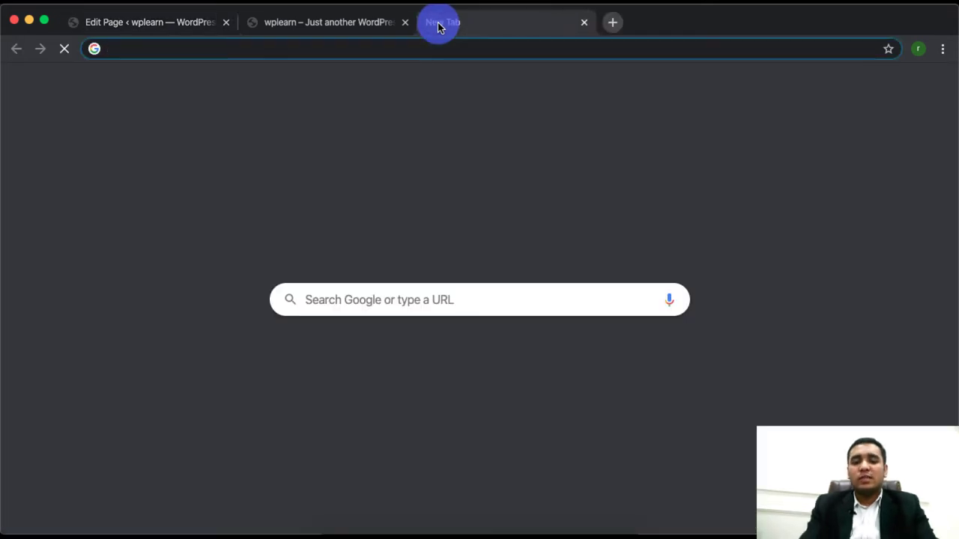
pyautogui.write('wordpress page')
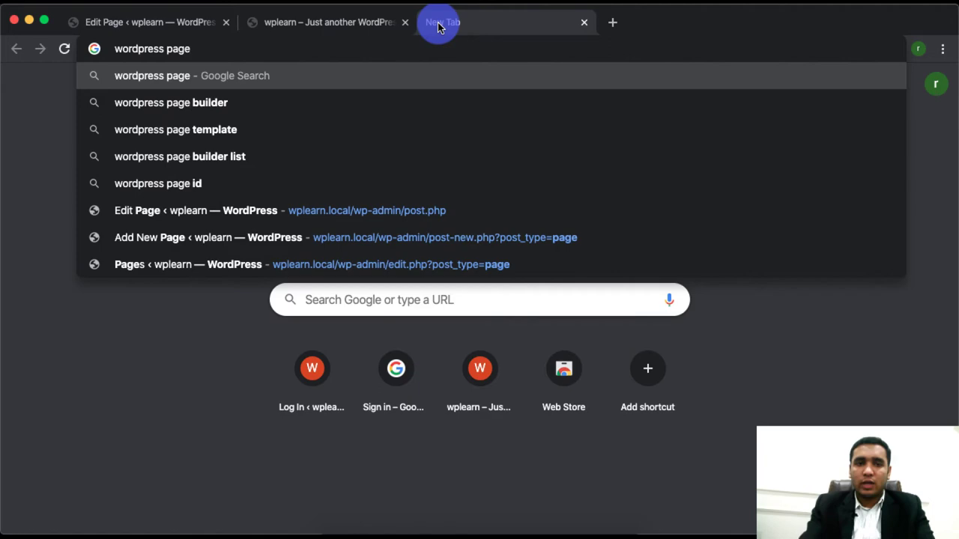
pyautogui.press('Down')
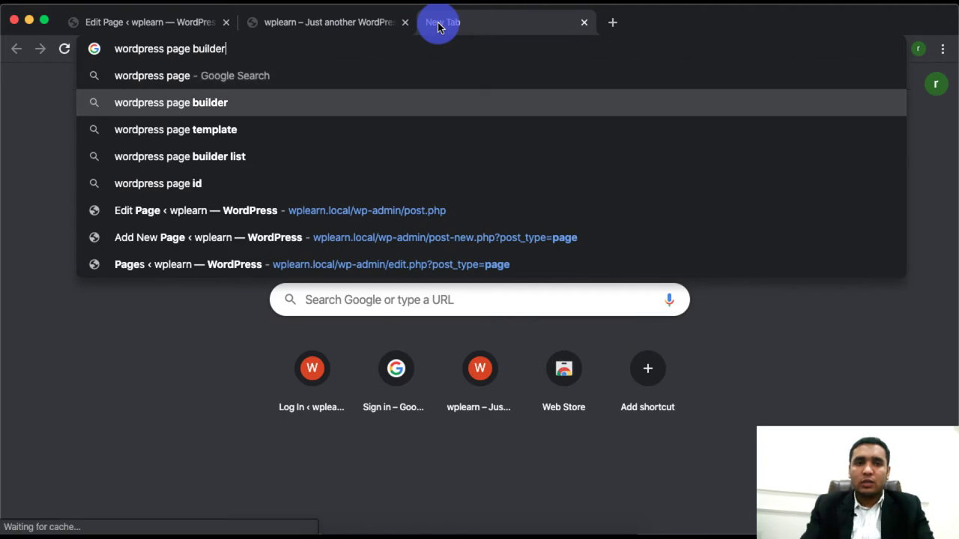
pyautogui.press('Return')
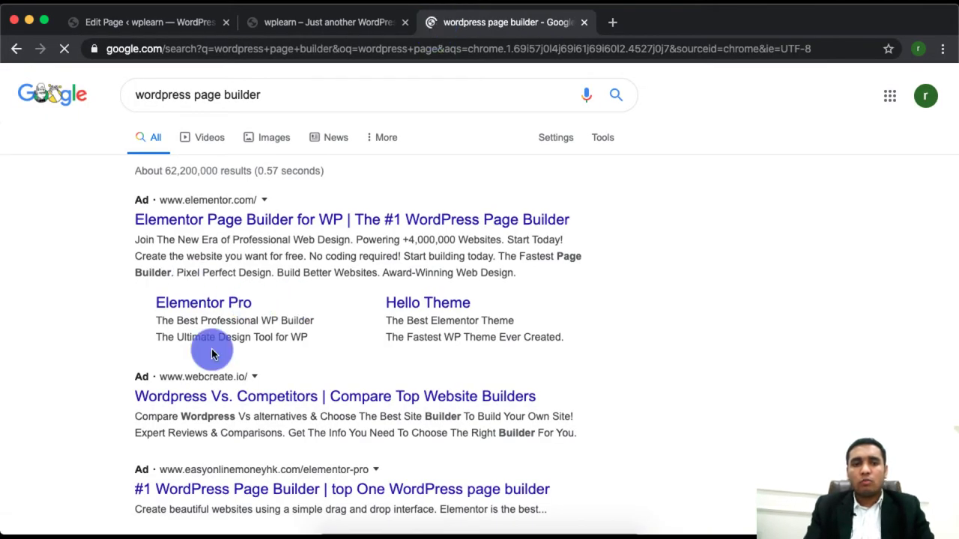
pyautogui.scroll(-2, 210, 375)
pyautogui.scroll(-6, 208, 383)
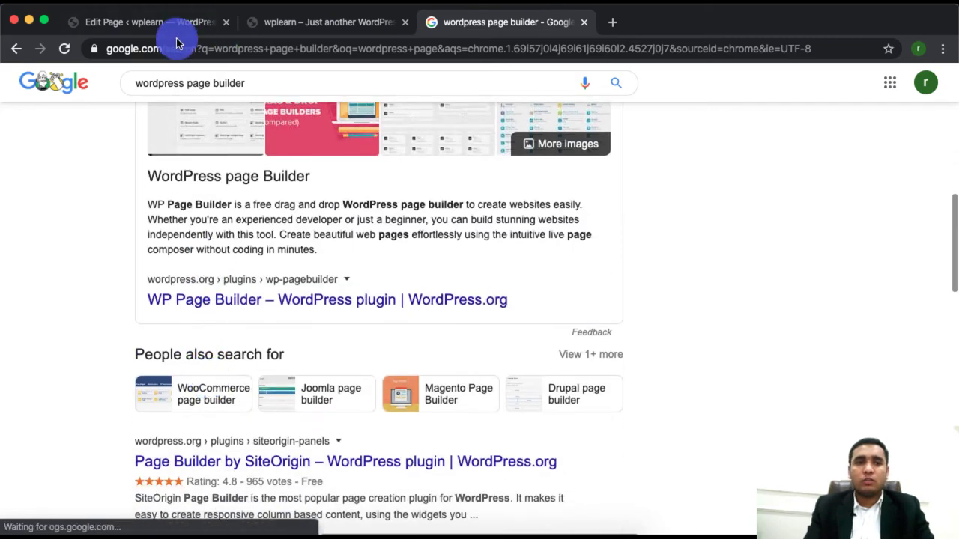
# Return to the Home page editor to view the Plugins options, and open another new browser tab.
pyautogui.click(154, 22)
pyautogui.moveTo(55, 333)
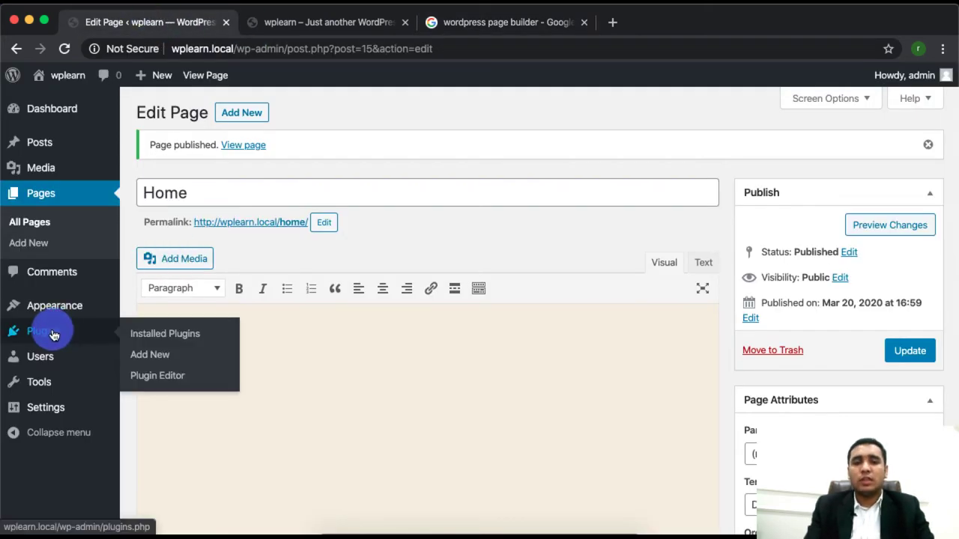
pyautogui.click(612, 21)
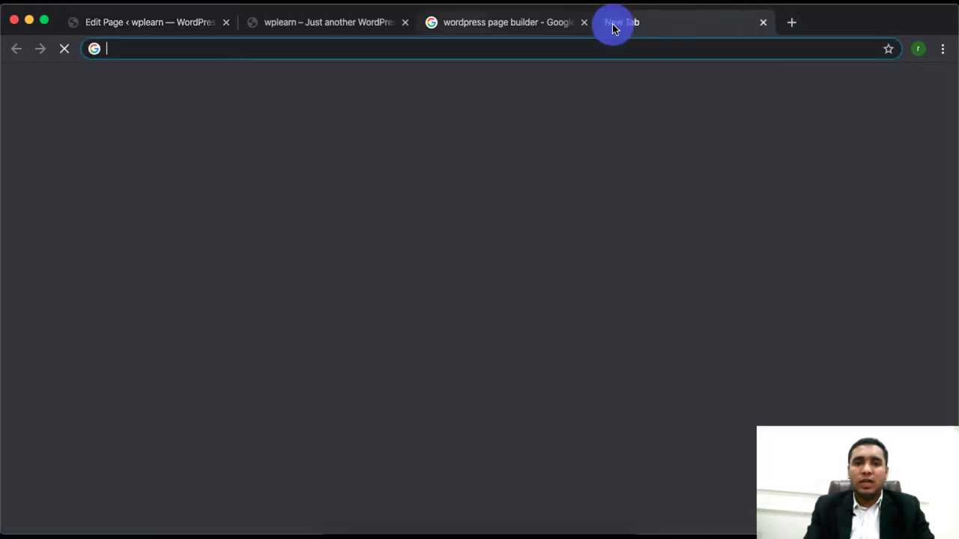
pyautogui.click(460, 21)
pyautogui.click(662, 33)
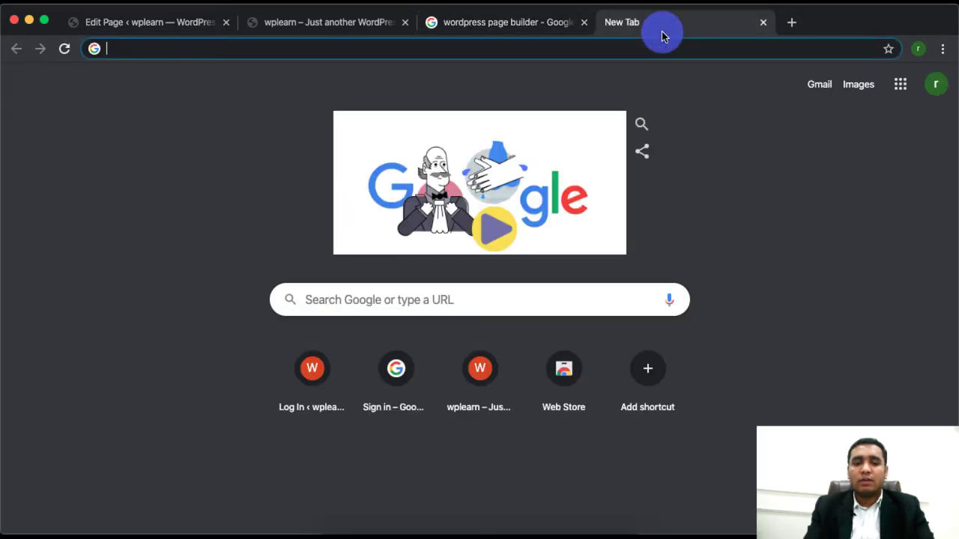
pyautogui.write('wp ')
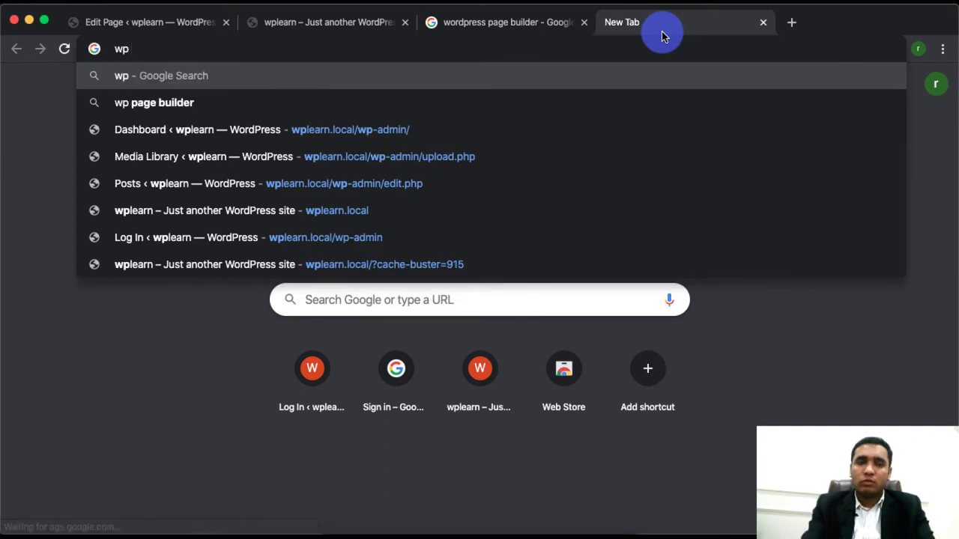
pyautogui.write('baker')
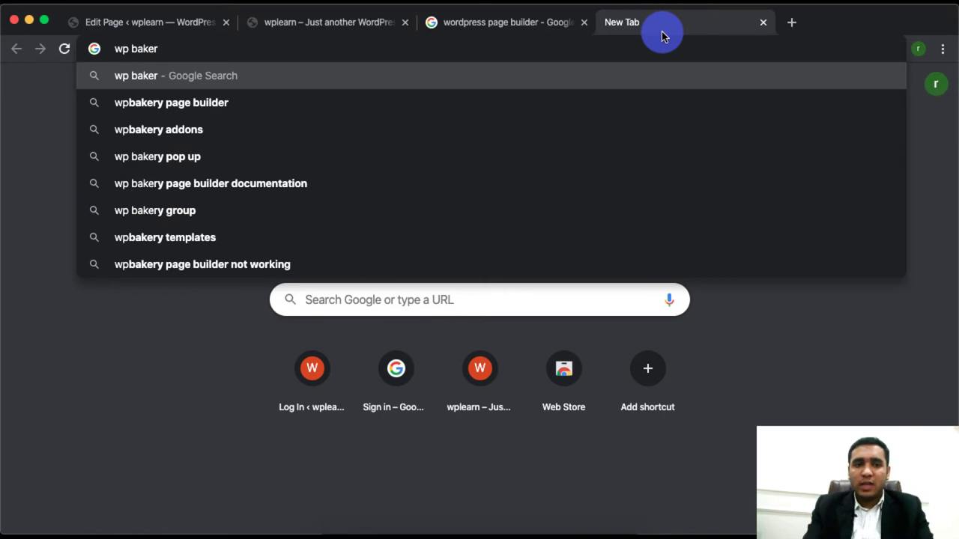
pyautogui.press('Down')
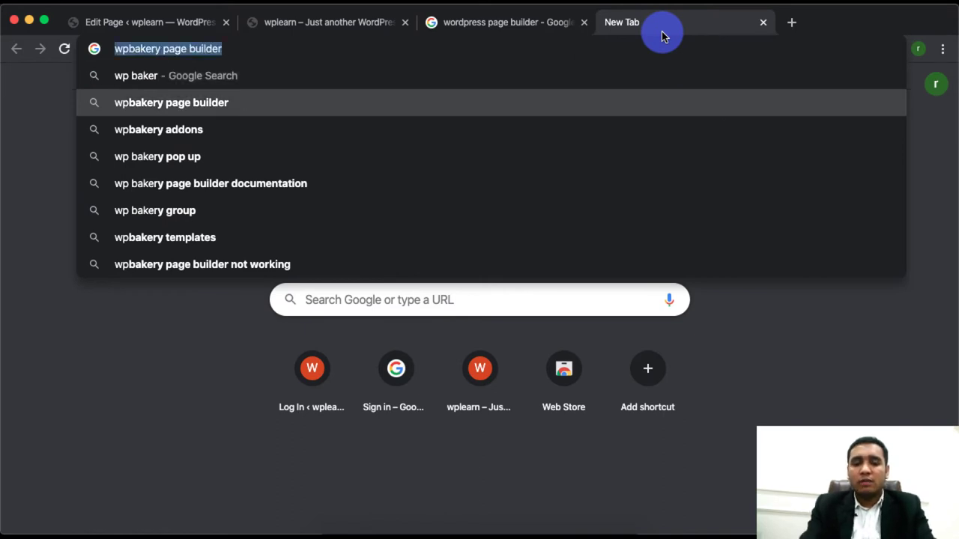
# Look up search suggestions for the Divi and Avada builders, and search Google for "avada fusion builder".
pyautogui.write('divi')
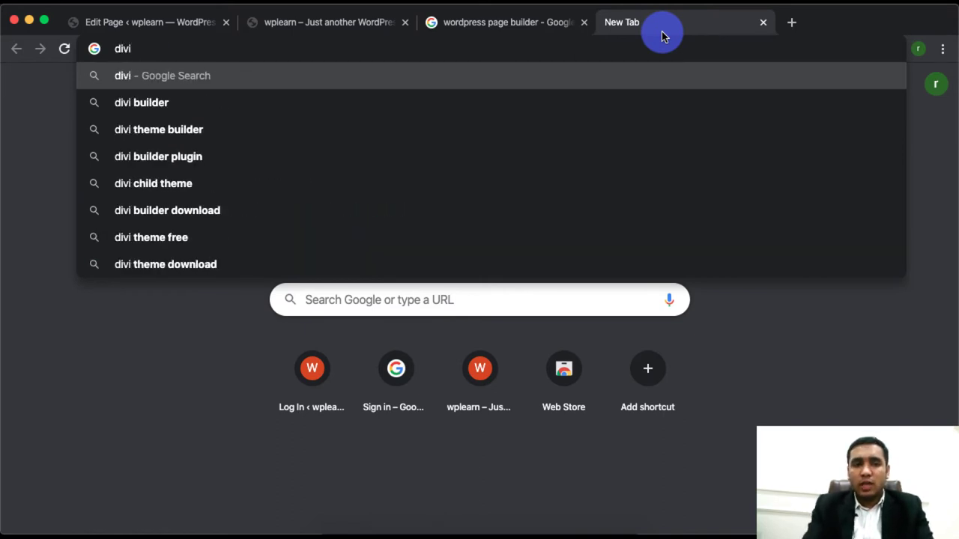
pyautogui.press('Down')
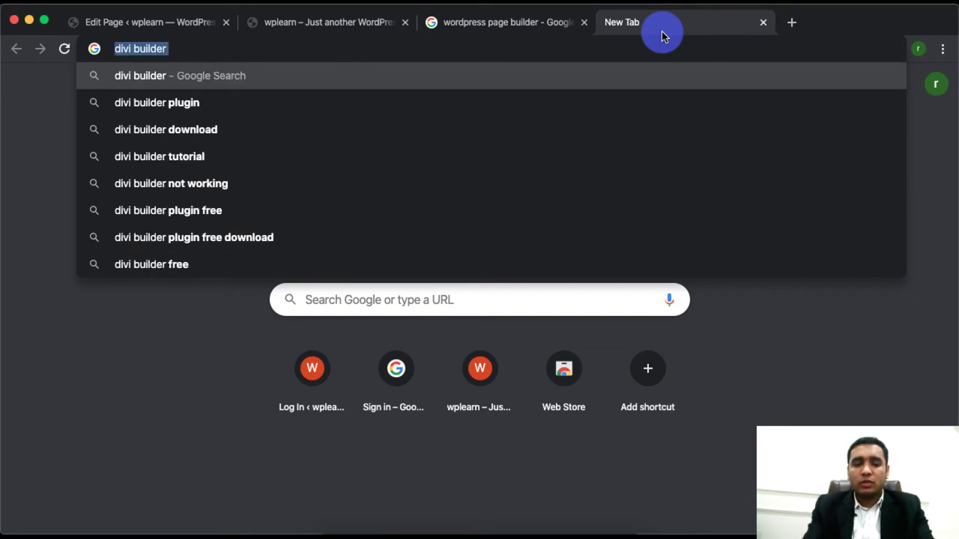
pyautogui.write('ava')
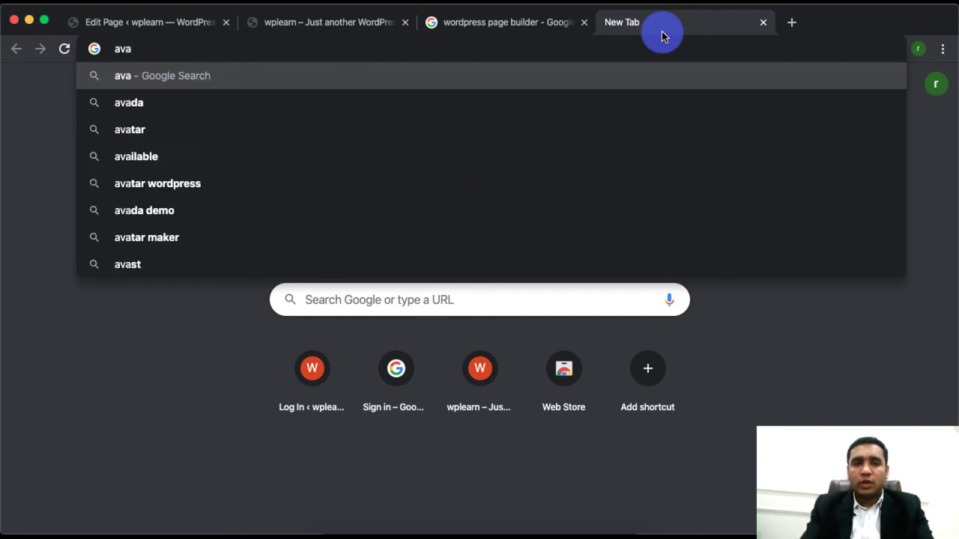
pyautogui.press('Down')
pyautogui.write('fu')
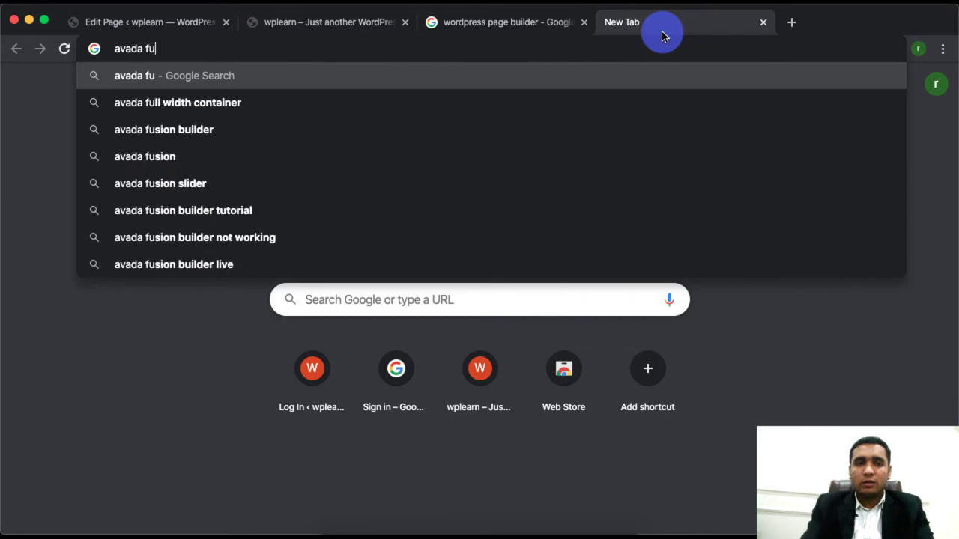
pyautogui.press('Down')
pyautogui.press('Down')
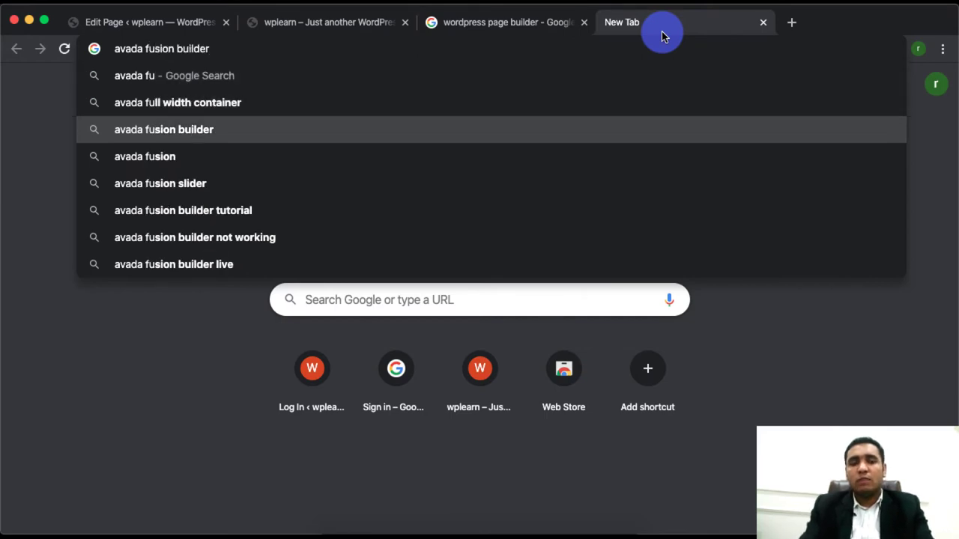
pyautogui.press('Return')
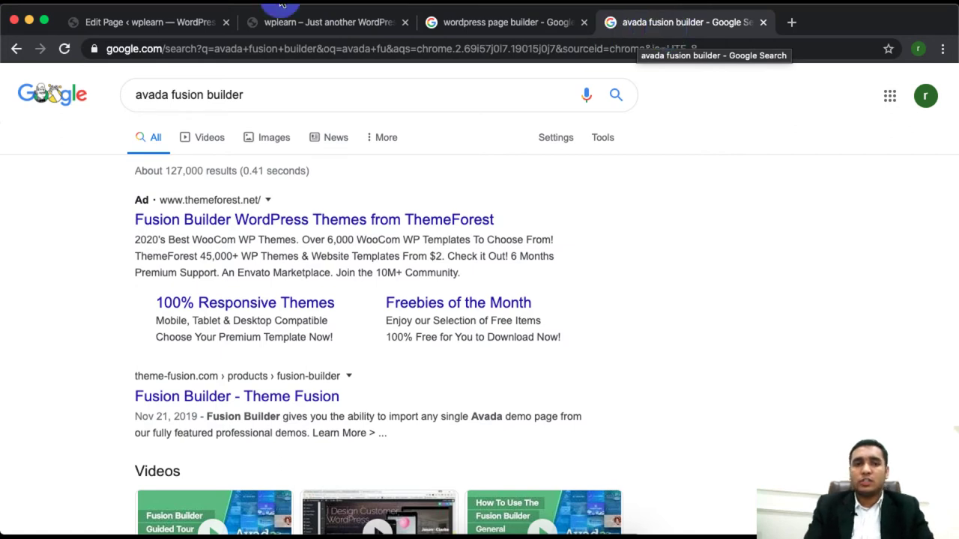
# Return to the WordPress admin, open the page for adding new plugins and search for "elementor".
pyautogui.click(172, 22)
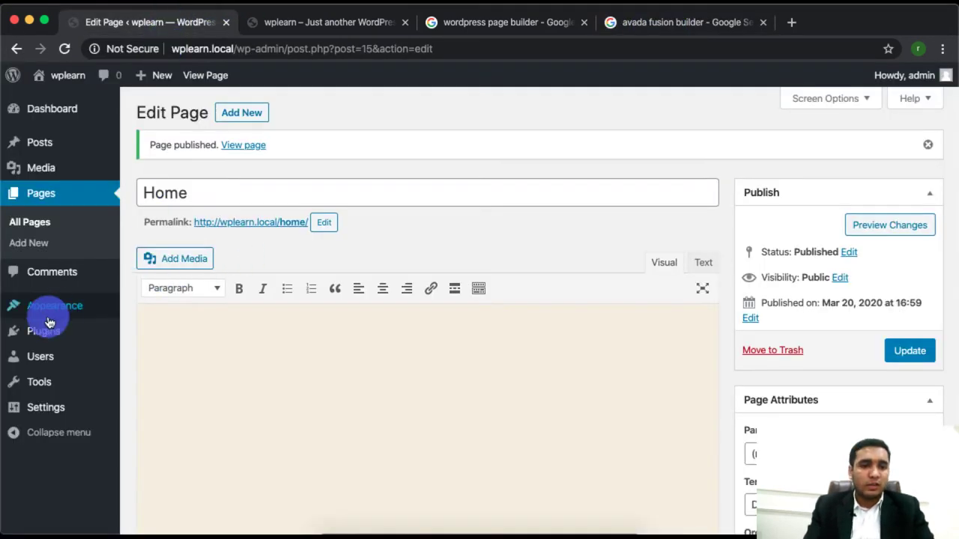
pyautogui.click(152, 355)
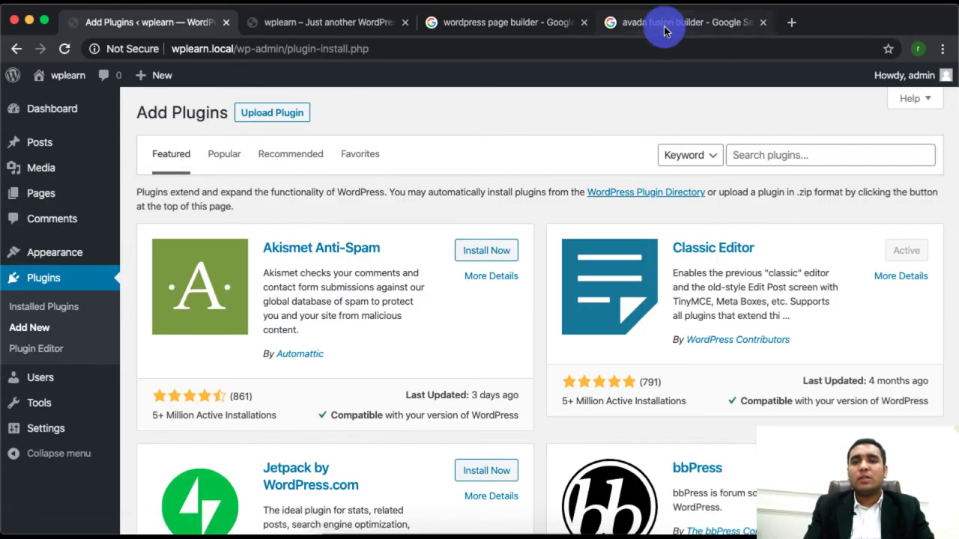
pyautogui.click(665, 30)
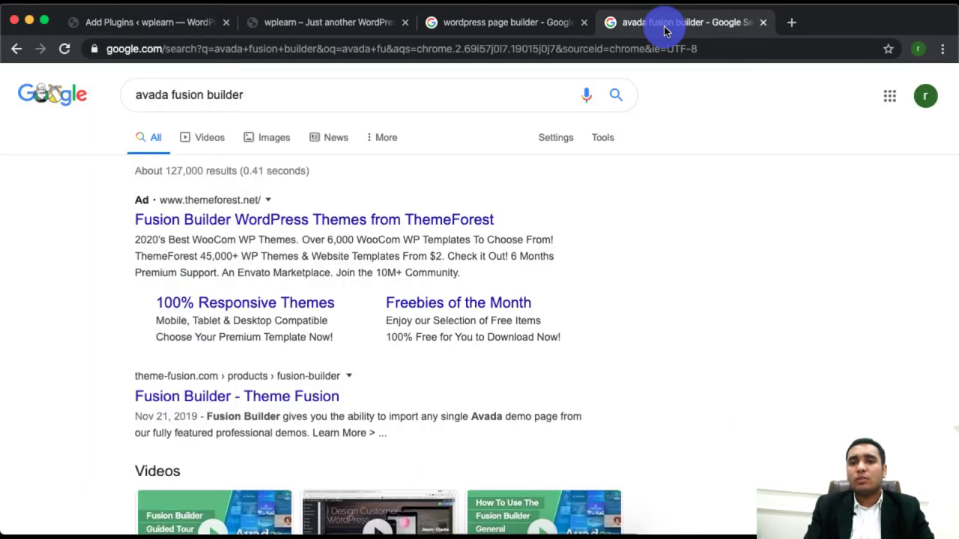
pyautogui.click(117, 27)
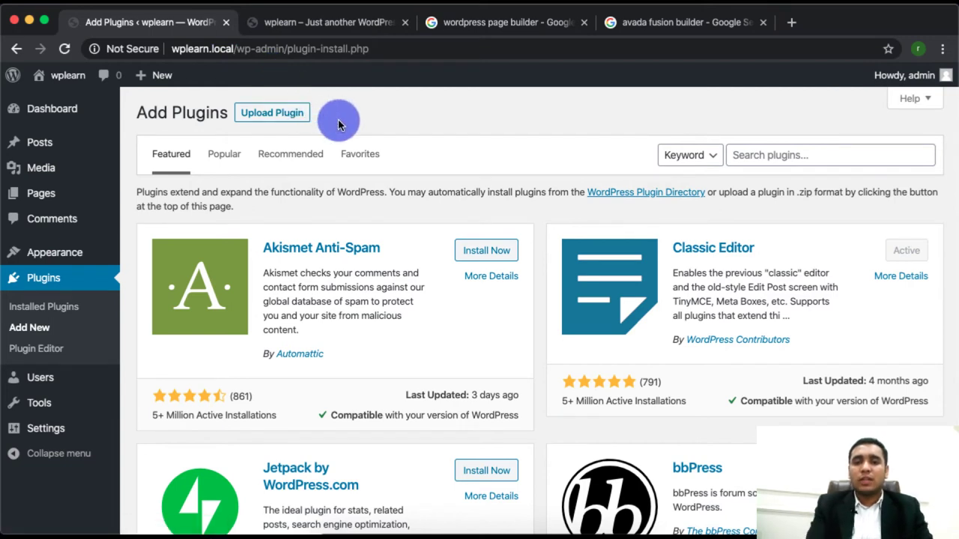
pyautogui.write('el')
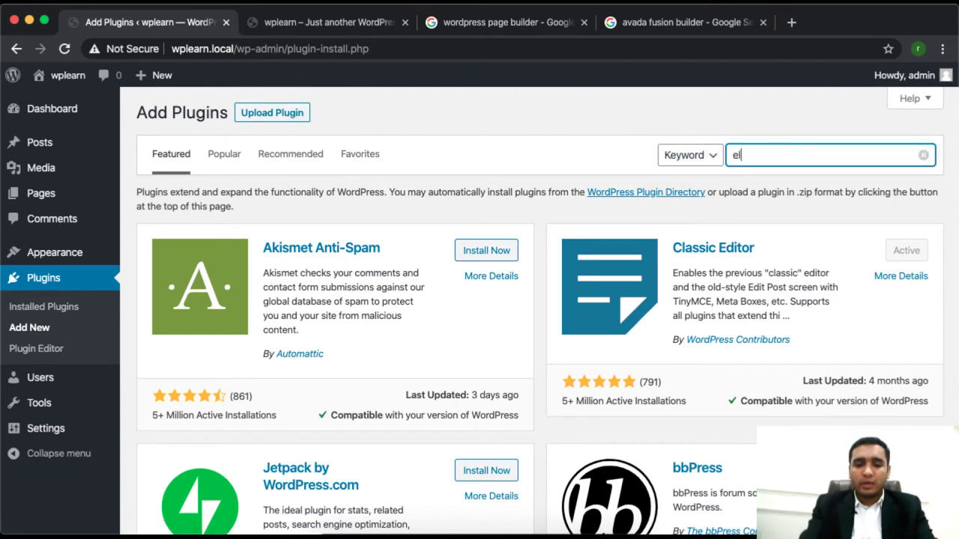
pyautogui.write('ementor')
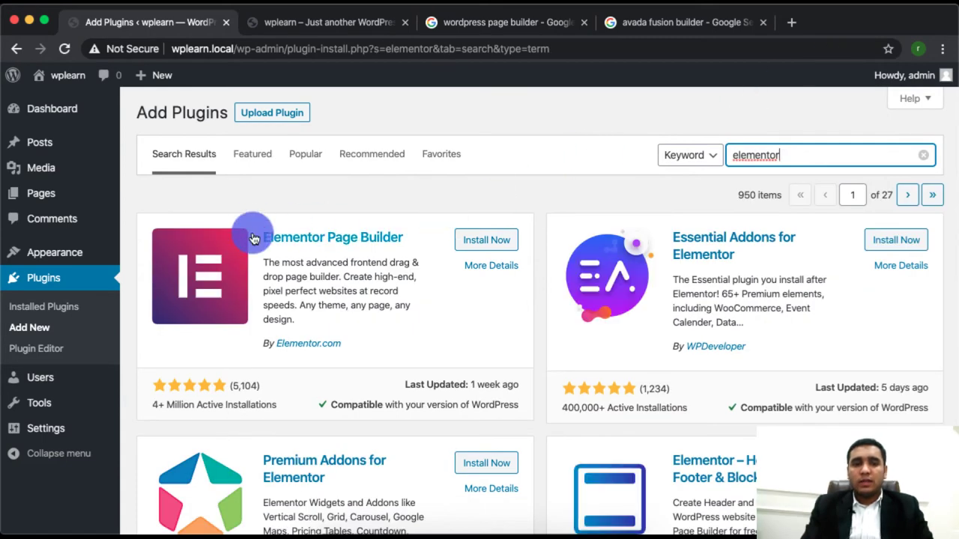
# Highlight the active installations figure of Elementor Page Builder and install the plugin.
pyautogui.doubleClick(761, 158)
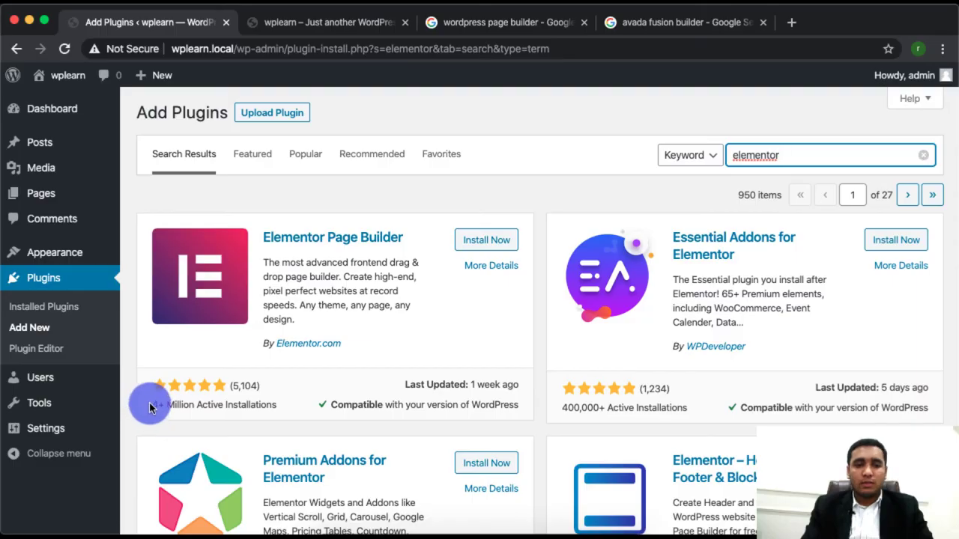
pyautogui.moveTo(149, 407); pyautogui.dragTo(248, 404)
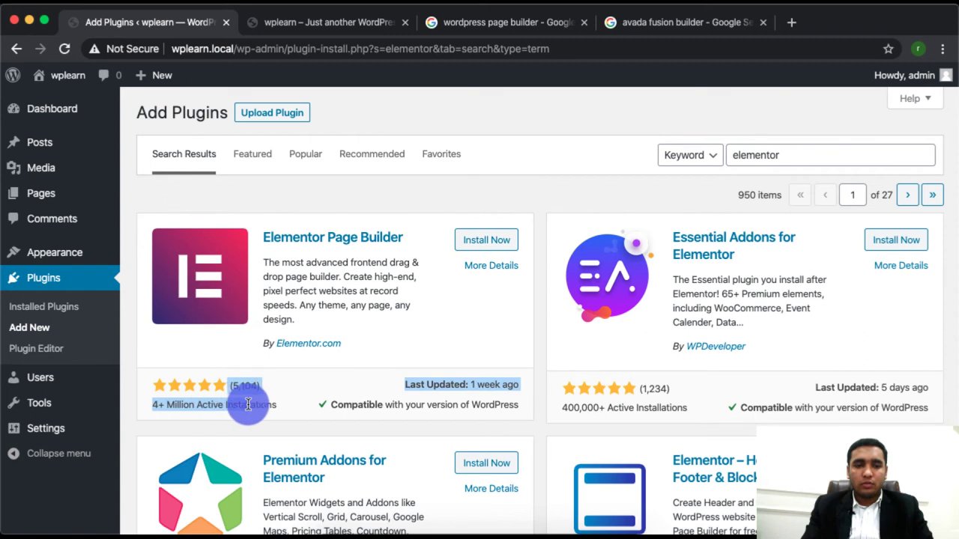
pyautogui.doubleClick(169, 405)
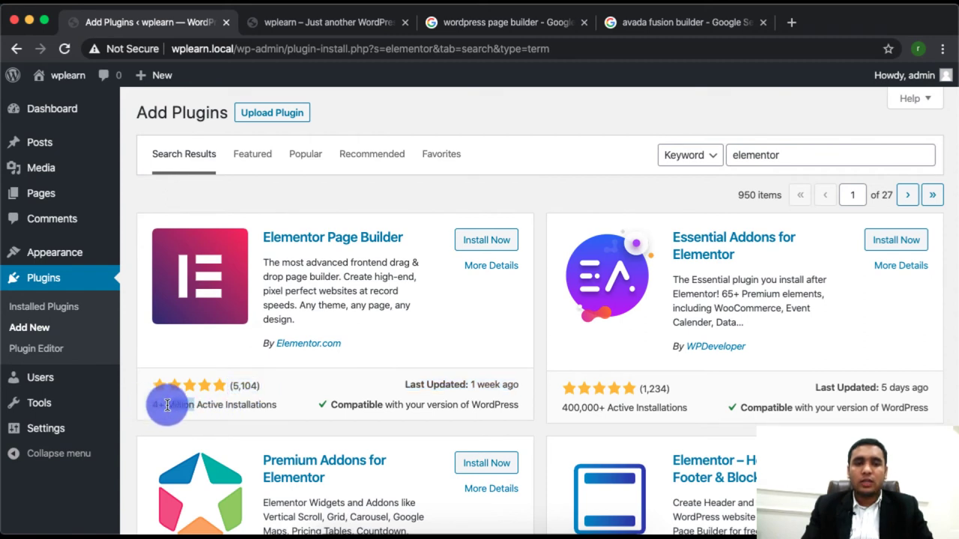
pyautogui.click(502, 240)
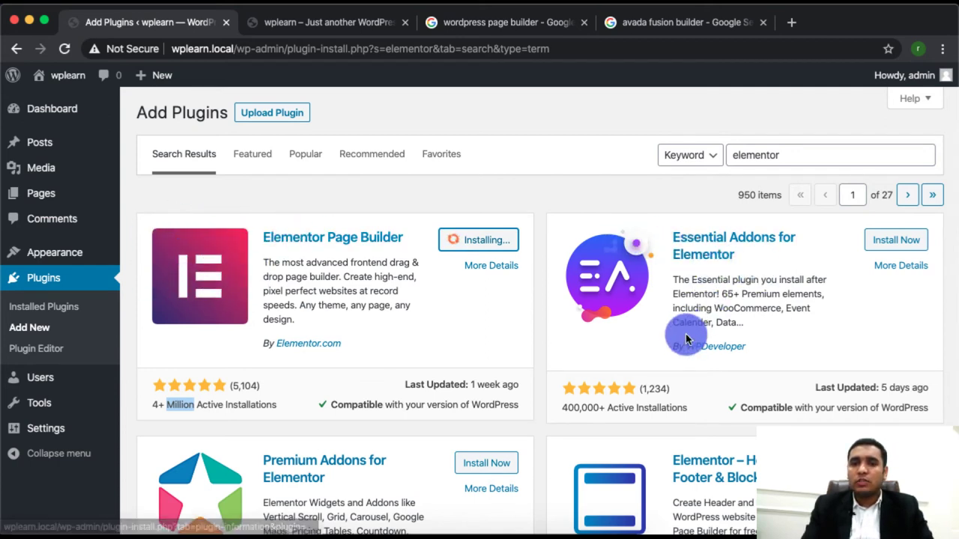
pyautogui.scroll(-1, 683, 338)
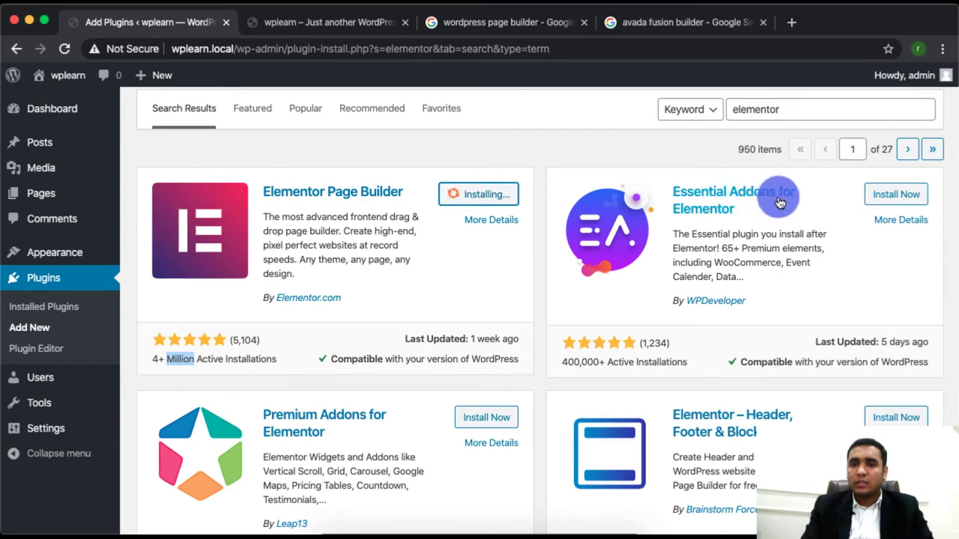
pyautogui.scroll(-5, 674, 240)
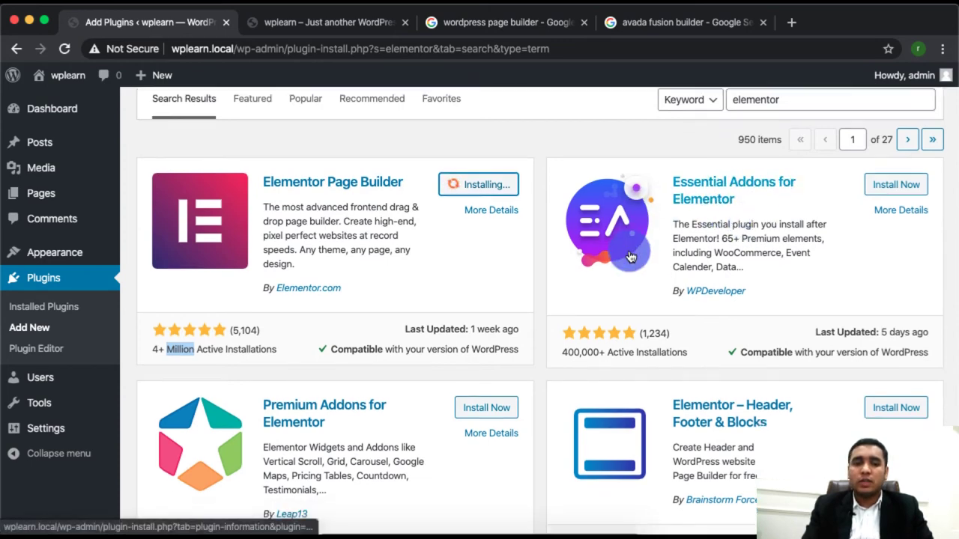
pyautogui.scroll(4, 627, 246)
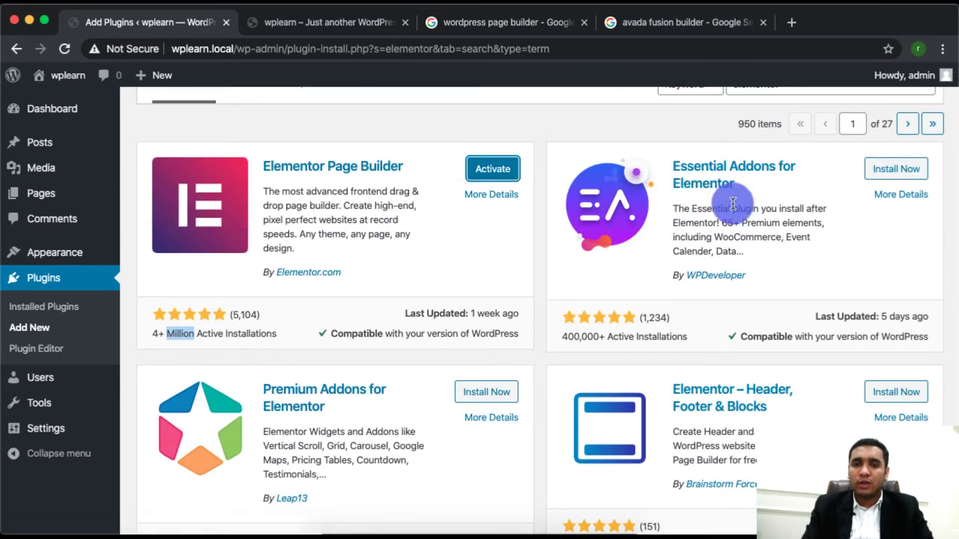
pyautogui.click(507, 176)
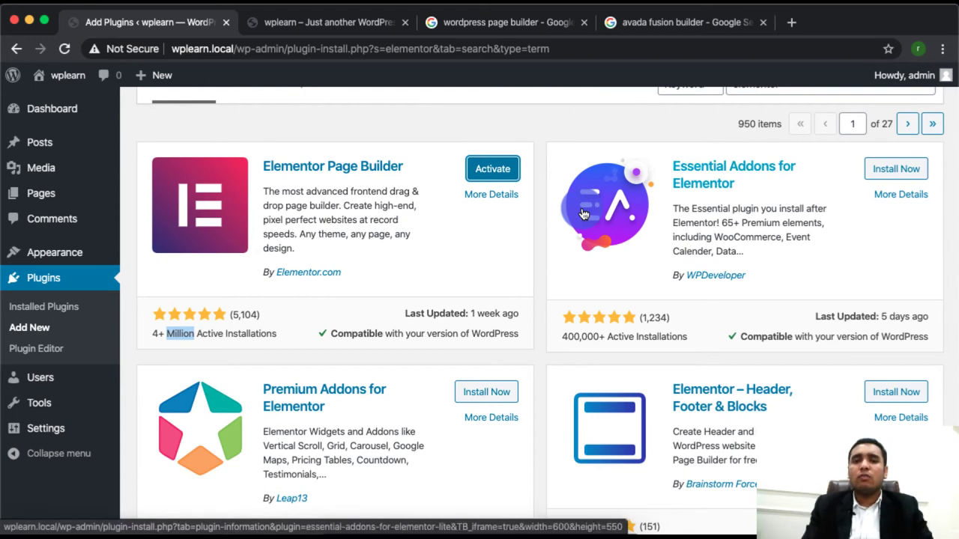
# Open the details of Essential Addons for Elementor and review its description, ready blocks and templates, and free widgets list.
pyautogui.click(900, 195)
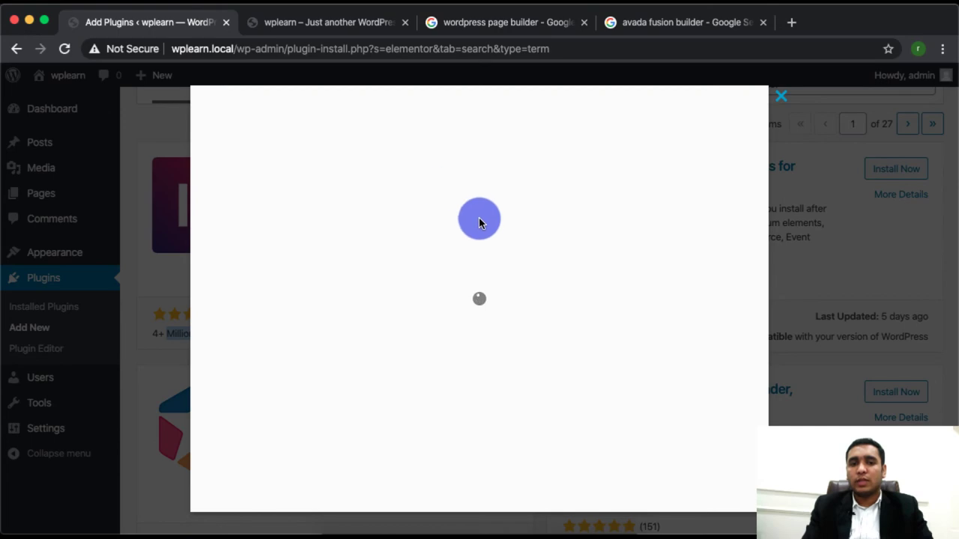
pyautogui.scroll(-1, 362, 372)
pyautogui.scroll(-5, 362, 372)
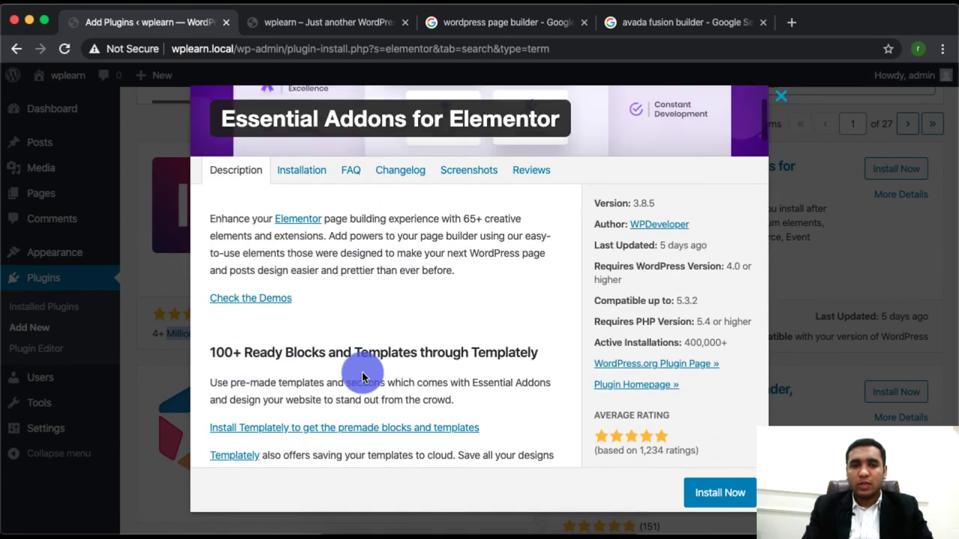
pyautogui.scroll(6, 362, 373)
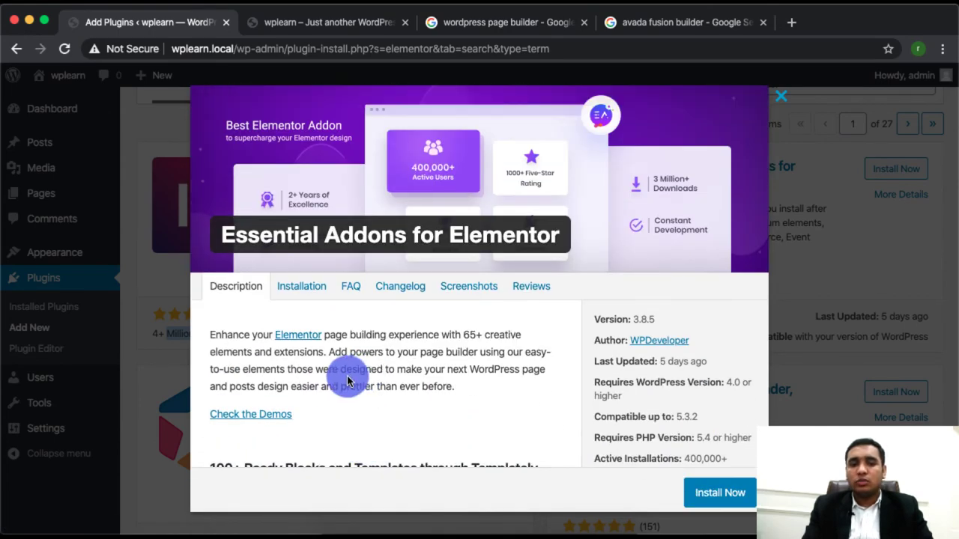
pyautogui.scroll(-4, 352, 372)
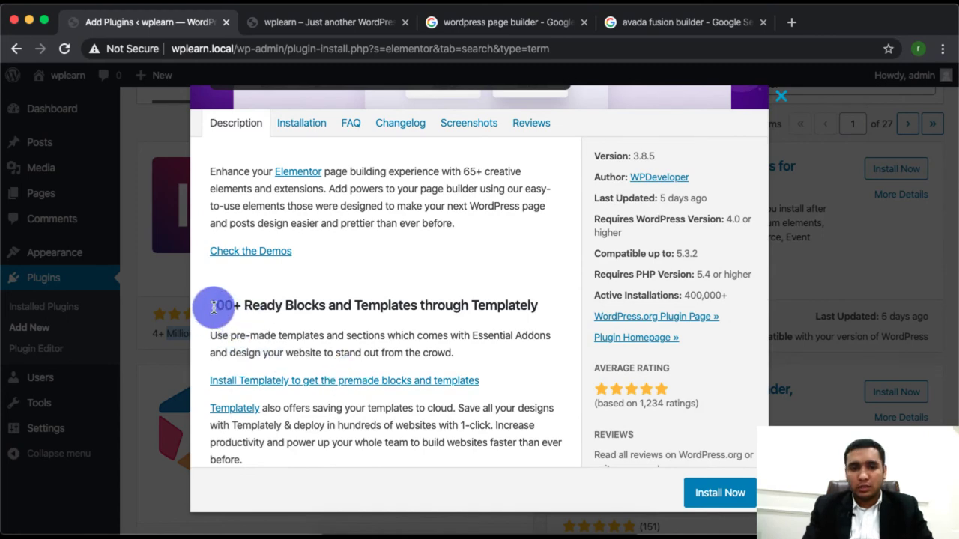
pyautogui.moveTo(211, 304); pyautogui.dragTo(567, 225)
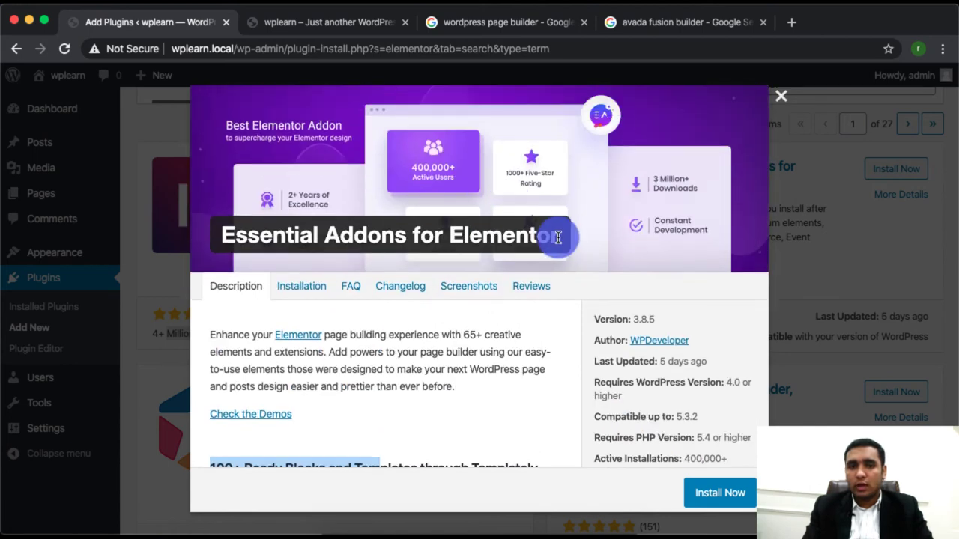
pyautogui.scroll(-3, 445, 385)
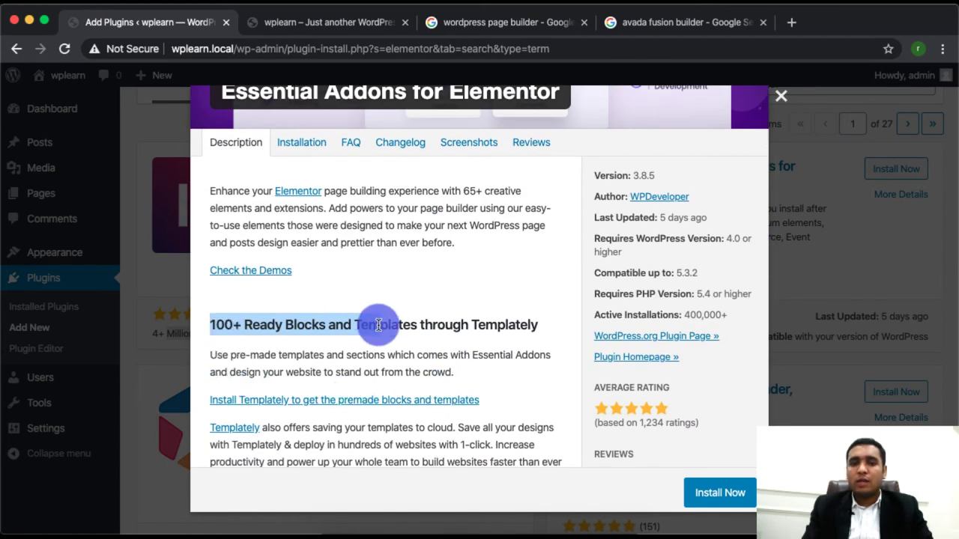
pyautogui.scroll(-3, 344, 383)
pyautogui.scroll(-6, 345, 384)
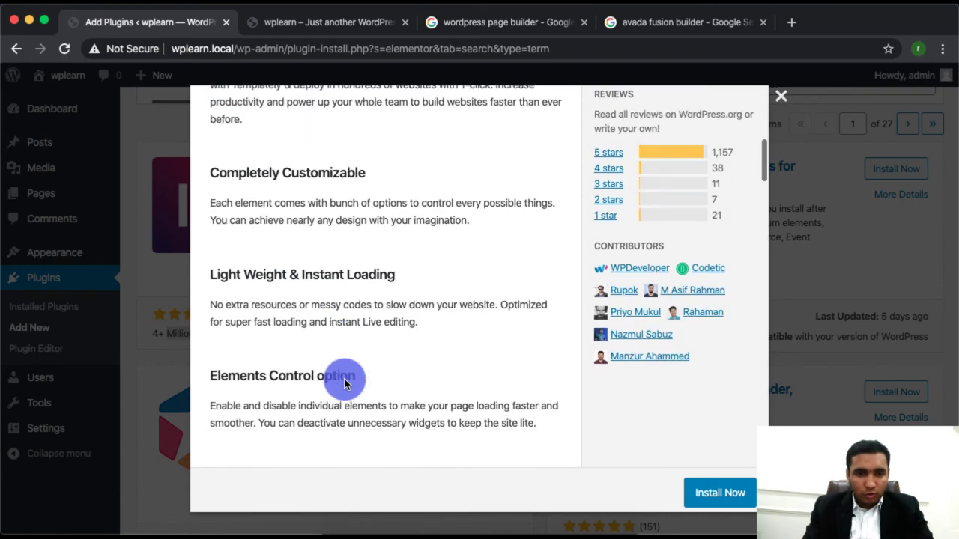
pyautogui.scroll(-10, 284, 344)
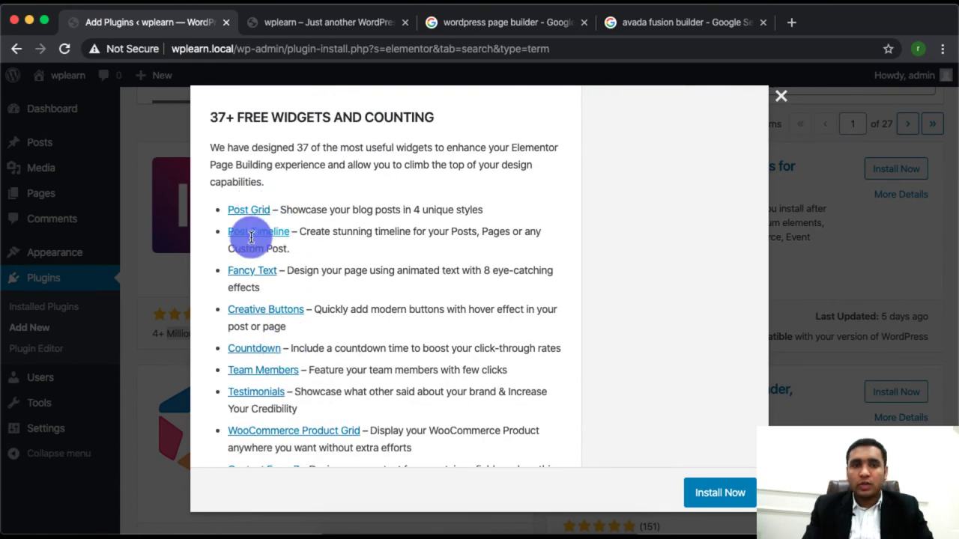
pyautogui.scroll(-10, 275, 396)
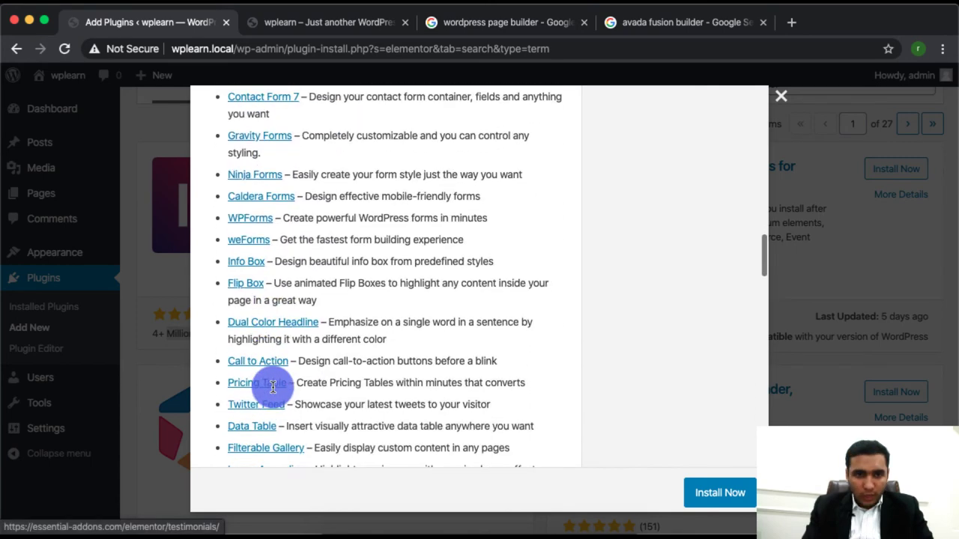
# Install Essential Addons for Elementor from its details and browse the other Elementor add-ons in the search results.
pyautogui.click(718, 494)
pyautogui.scroll(-2, 678, 373)
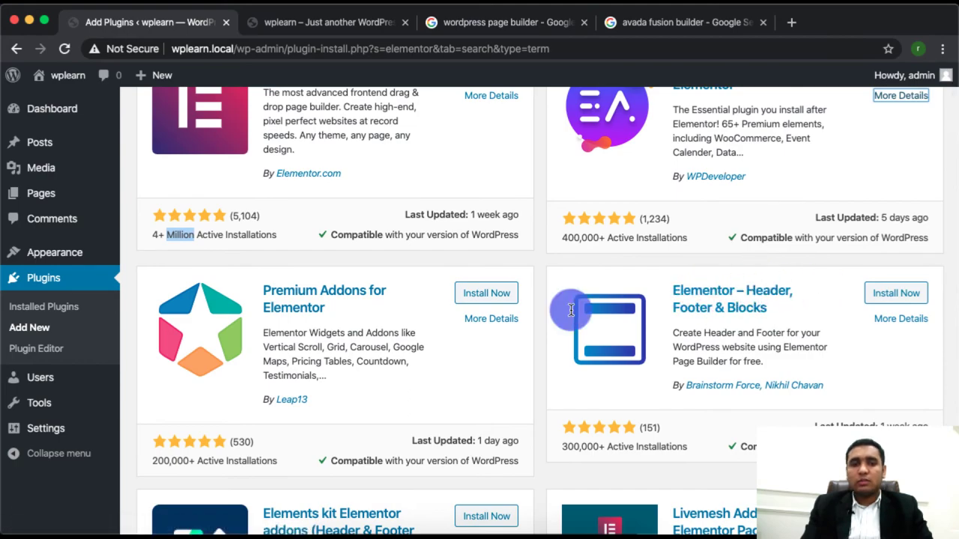
pyautogui.scroll(-7, 418, 411)
pyautogui.scroll(2, 392, 160)
pyautogui.scroll(-6, 409, 300)
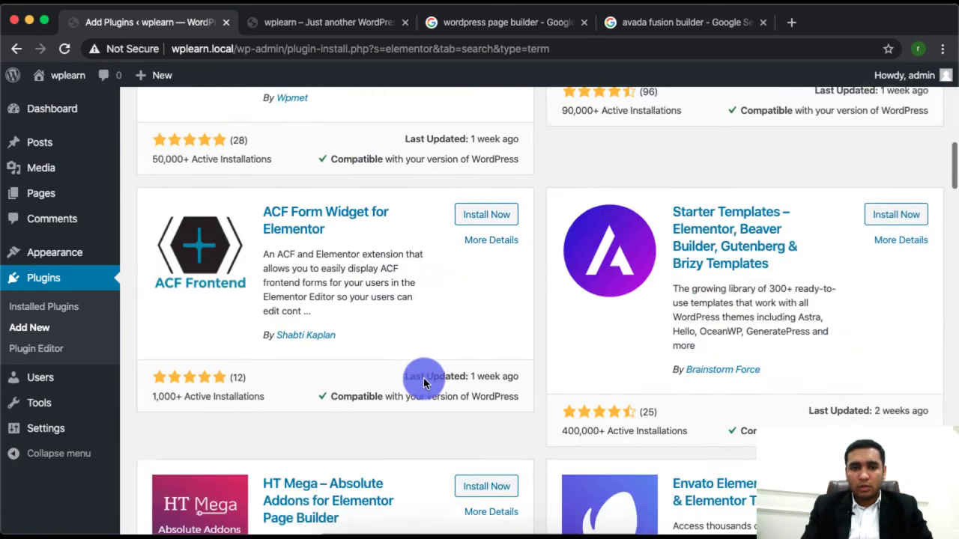
pyautogui.scroll(-15, 423, 384)
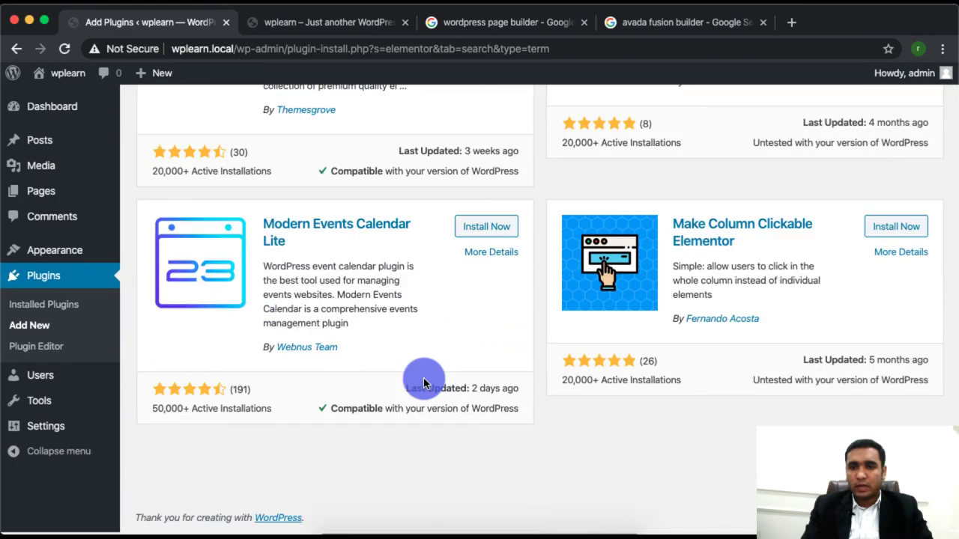
# Activate the Elementor Page Builder plugin and look over its Getting Started page.
pyautogui.scroll(10, 685, 220)
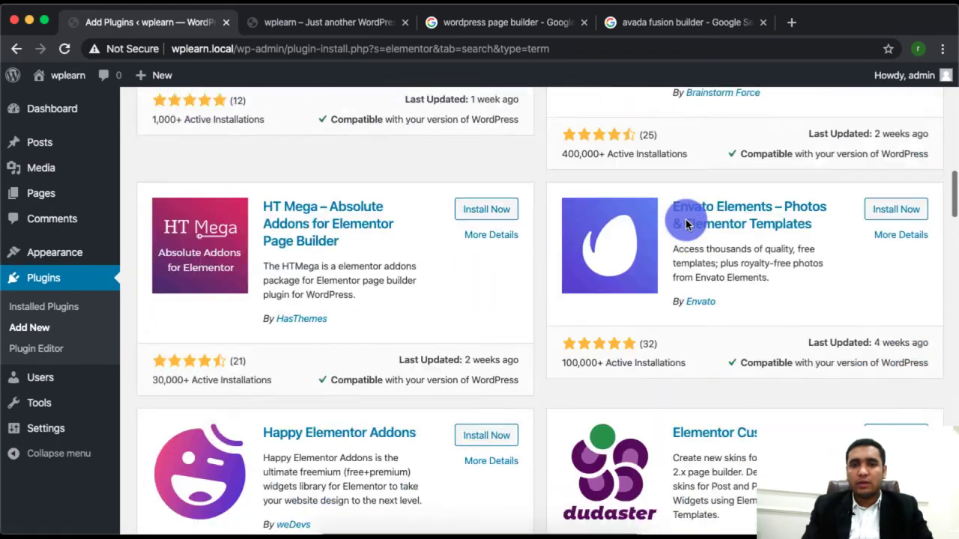
pyautogui.scroll(8, 686, 219)
pyautogui.click(492, 240)
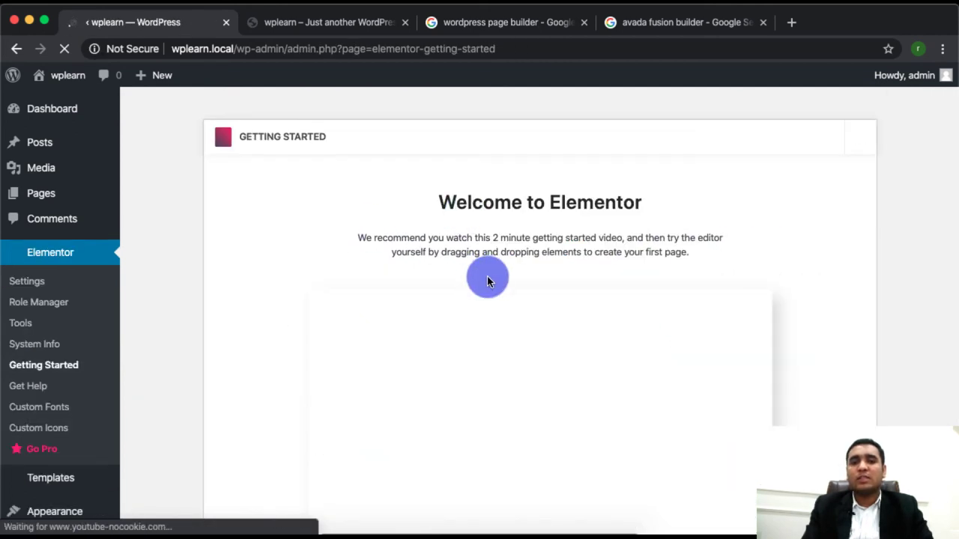
pyautogui.scroll(-3, 835, 389)
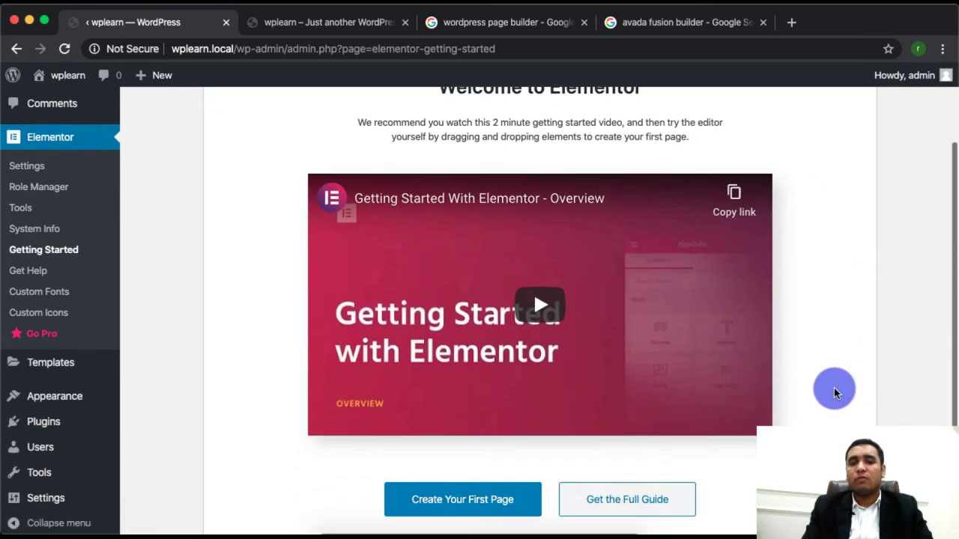
# Look over the Elementor admin options, then open the installed plugins list and activate Essential Addons for Elementor.
pyautogui.scroll(-3, 835, 390)
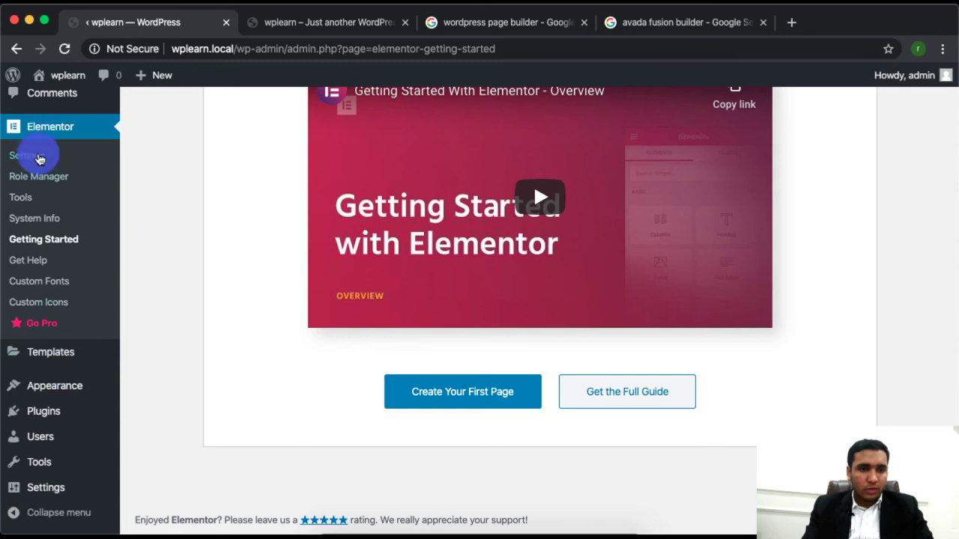
pyautogui.scroll(6, 41, 172)
pyautogui.scroll(-6, 43, 314)
pyautogui.moveTo(45, 373)
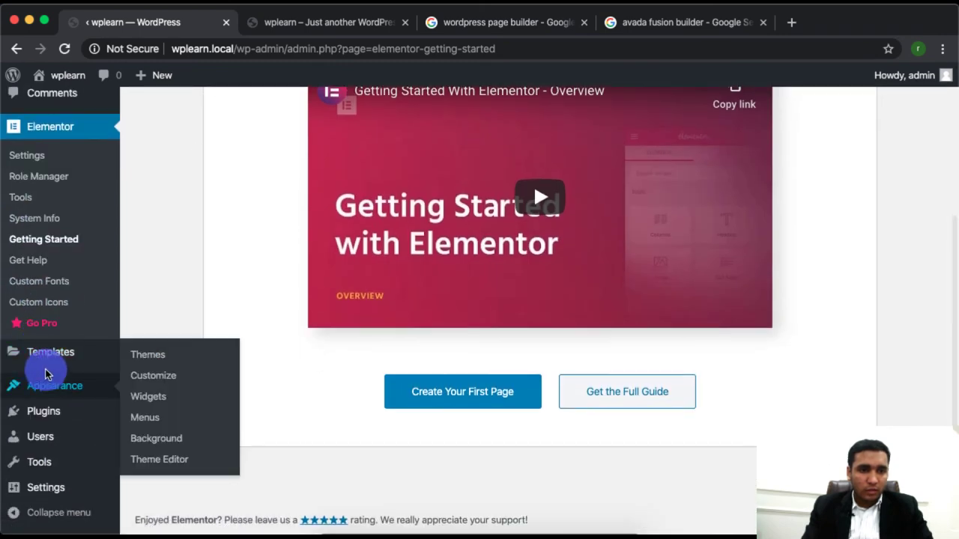
pyautogui.moveTo(47, 407)
pyautogui.click(176, 421)
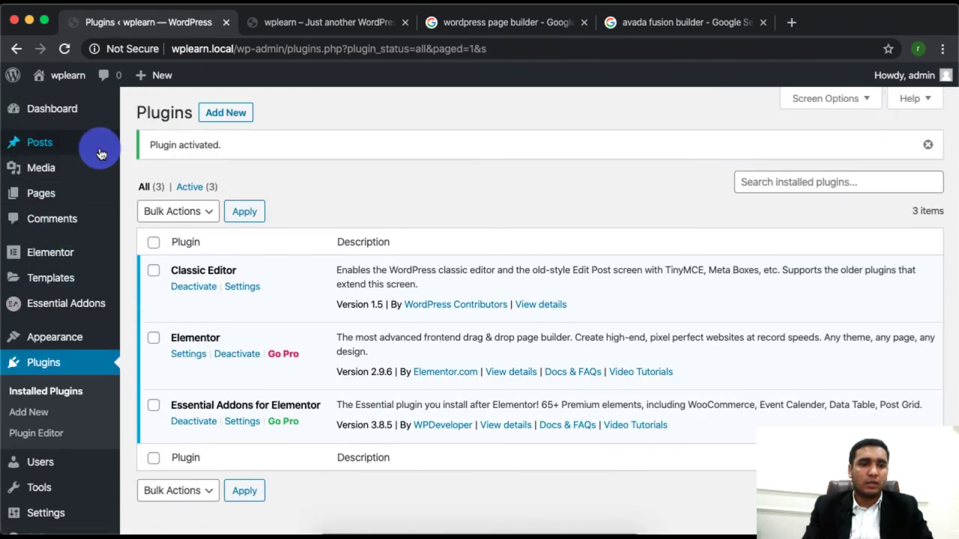
# Open the Essential Addons settings page, load its documentation in a new browser tab, and return to the settings.
pyautogui.click(58, 307)
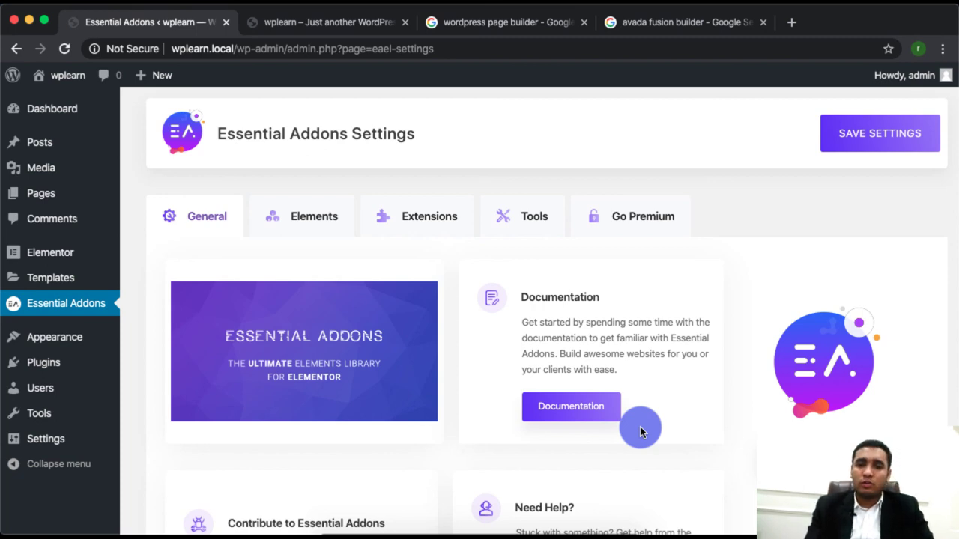
pyautogui.keyDown('super'); pyautogui.click(573, 407); pyautogui.keyUp('super')
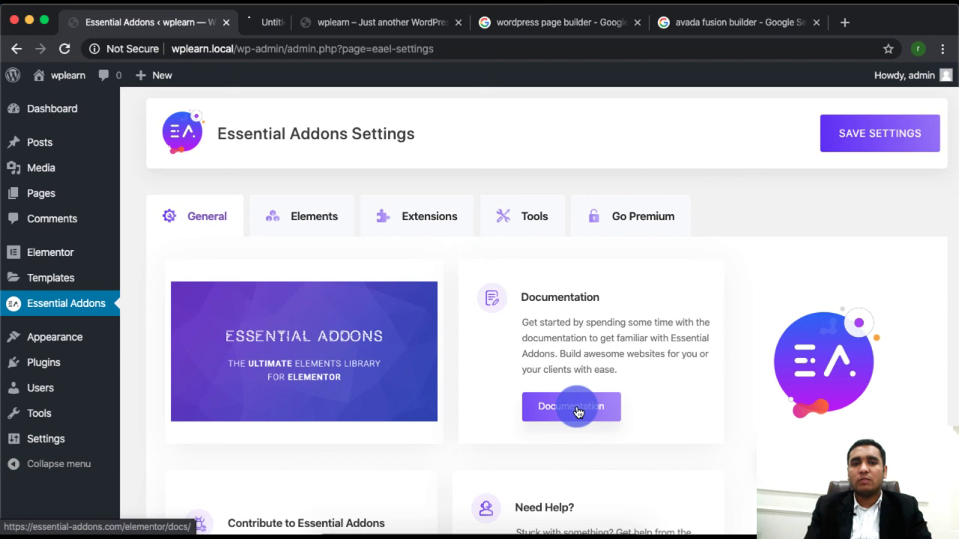
pyautogui.click(318, 28)
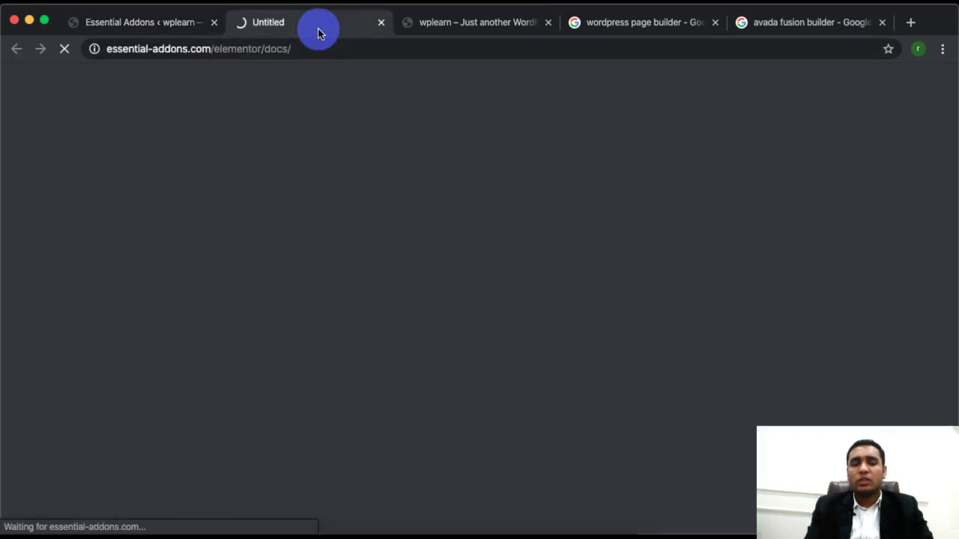
pyautogui.click(154, 22)
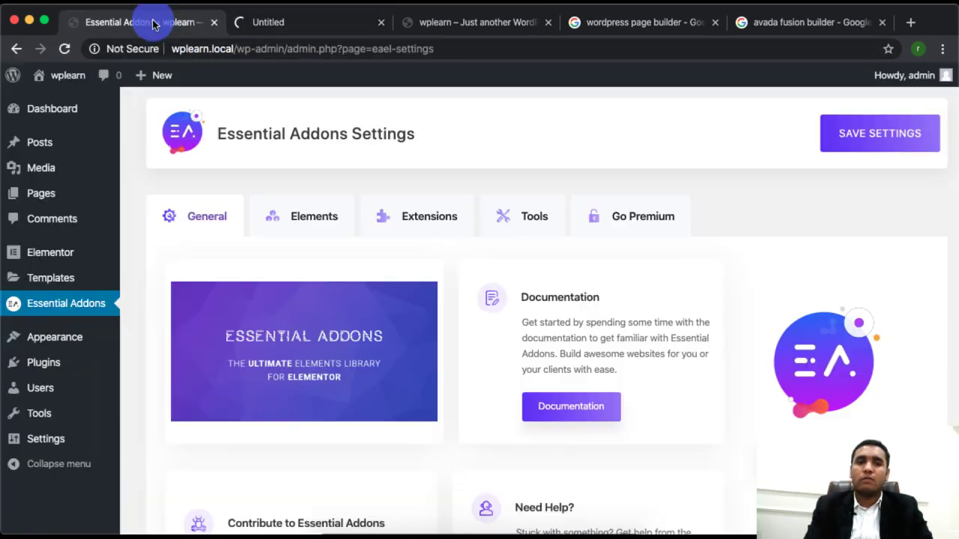
pyautogui.scroll(2, 381, 145)
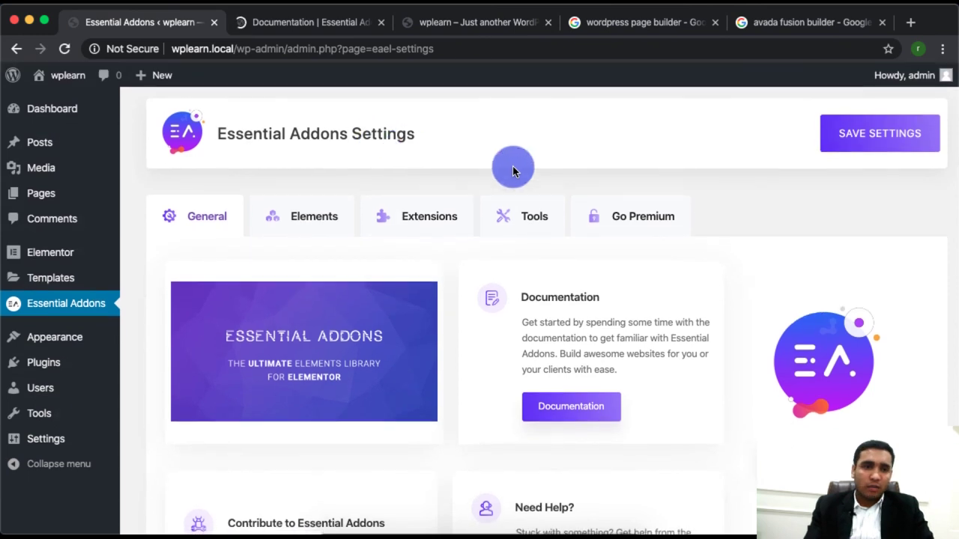
# Open the list of all pages in the WordPress admin.
pyautogui.click(49, 197)
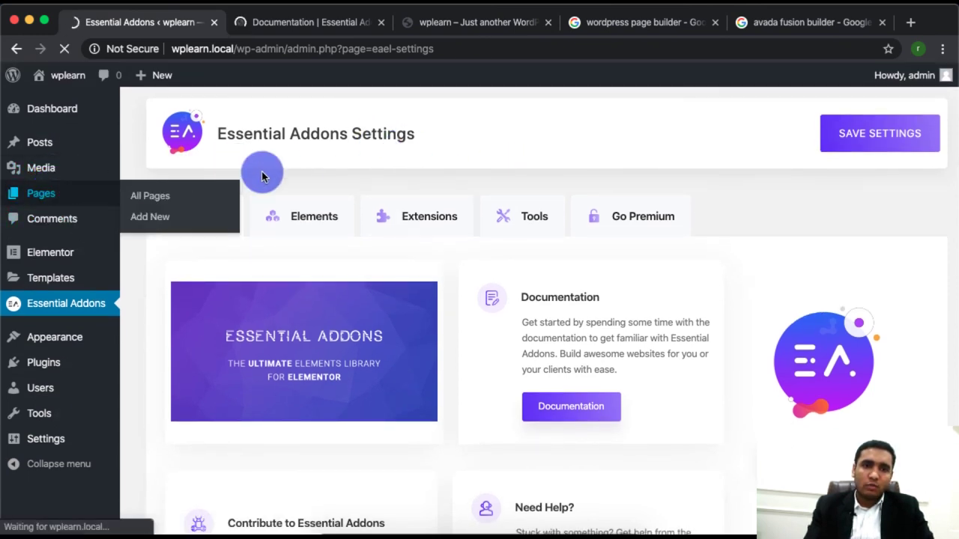